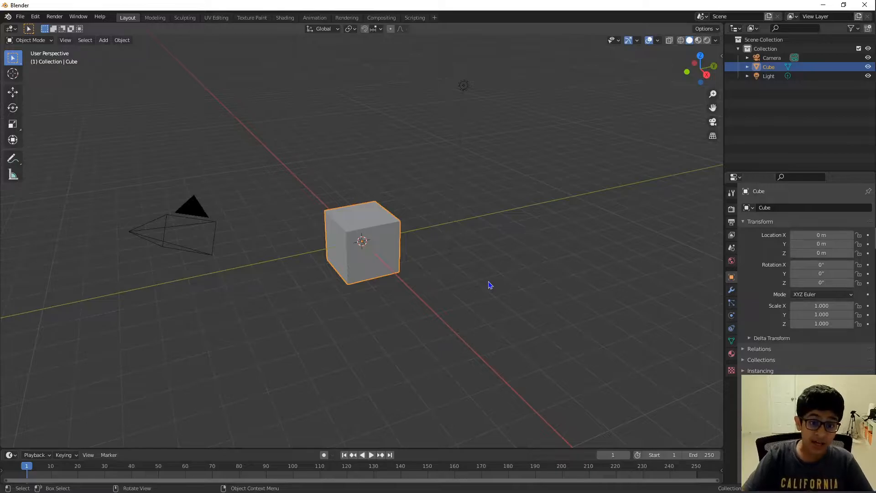
Delete the default cube and add a cylinder mesh at the origin.
key("x")
left_click(408, 228)
key("shift+a")
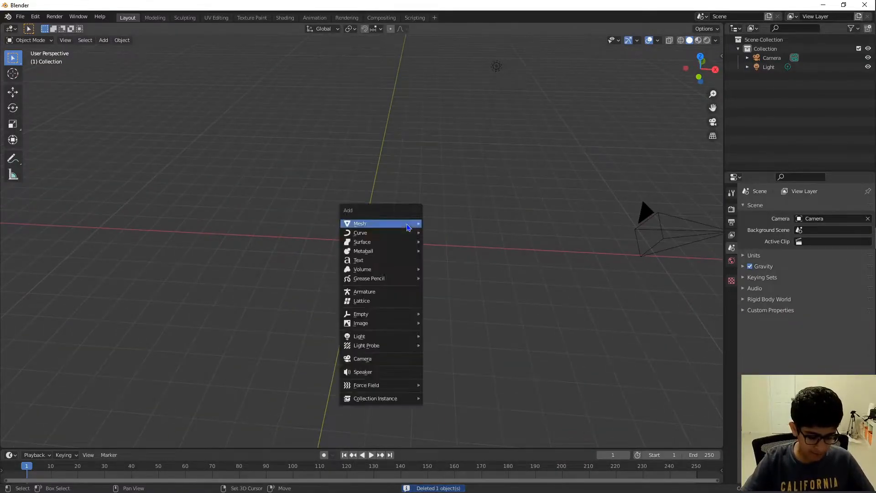
mouse_move(408, 227)
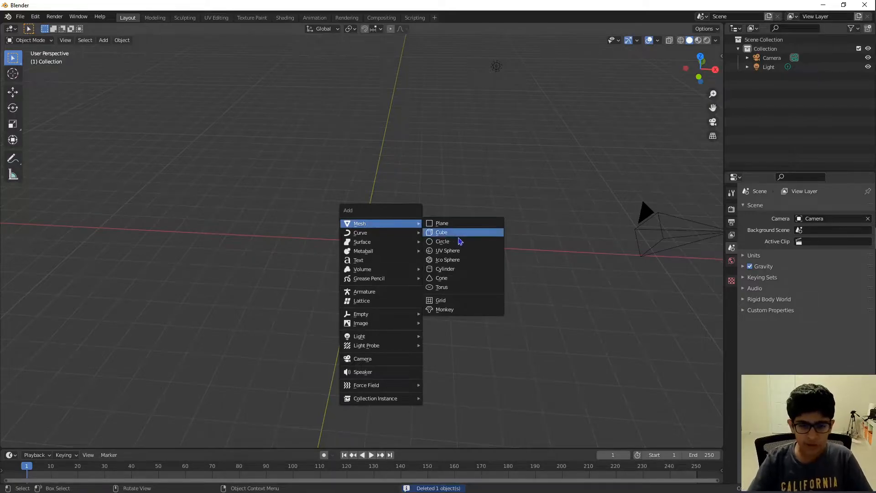
left_click(455, 270)
scroll(458, 272, "down", 6)
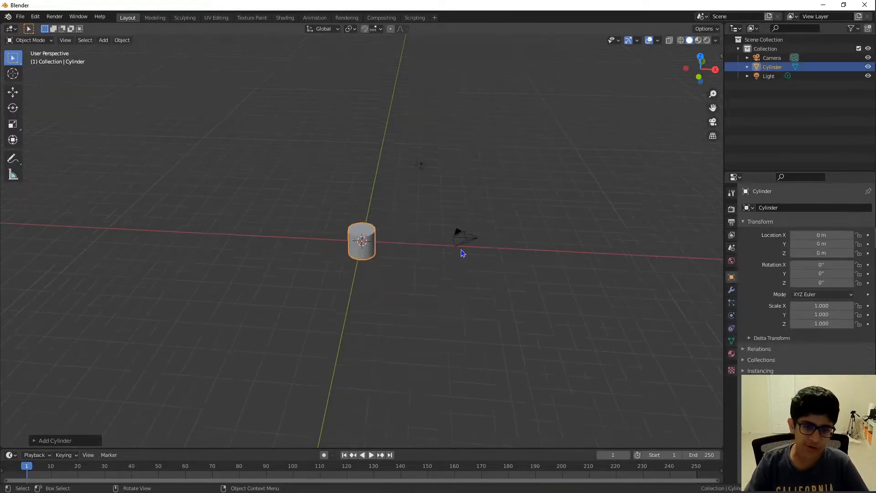
Scale the cylinder to about 0.175 in X and Y only, working from the top view and leaving Z locked.
middle_click_drag(459, 256, 358, 323)
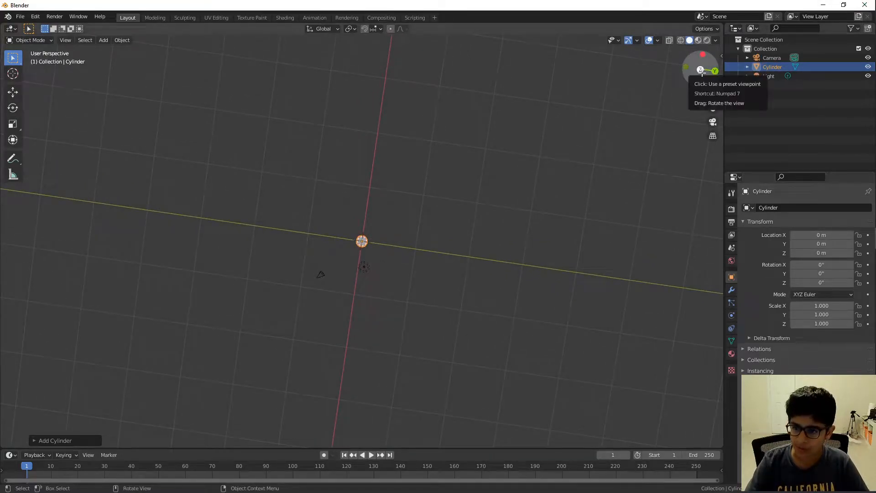
left_click(702, 70)
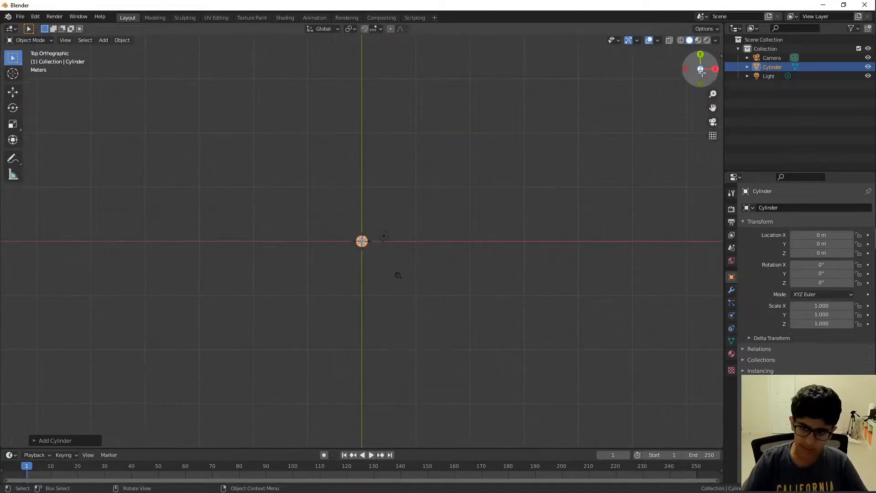
scroll(373, 317, "up", 7)
middle_click_drag(385, 293, 409, 292, "shift")
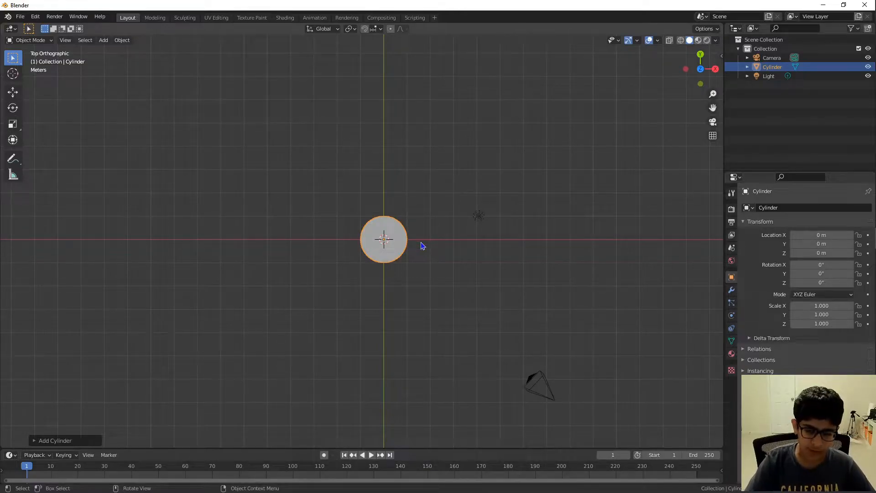
key("s")
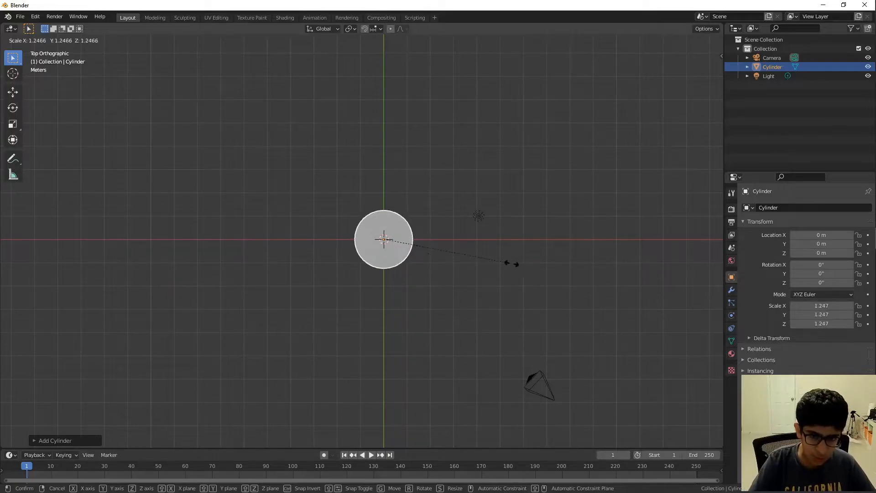
key("shift+z")
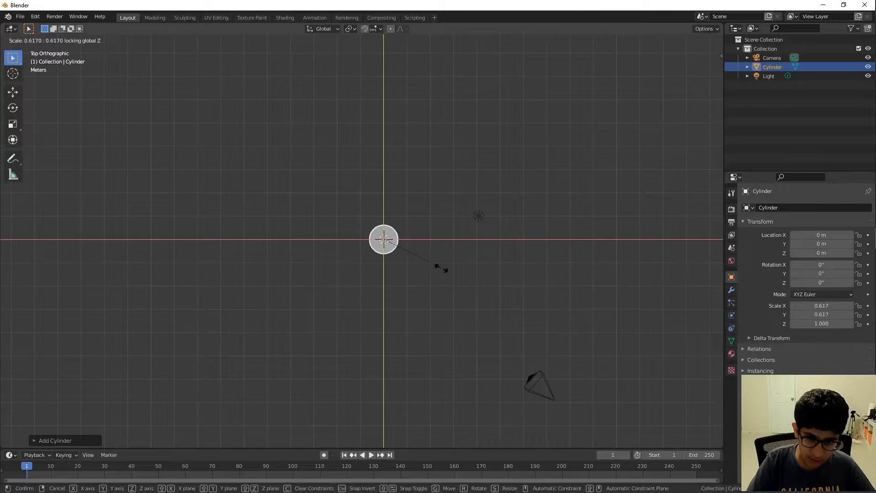
left_click(392, 253)
In the right side view, move the cylinder 1 m up along the Z axis so its base sits on the ground.
middle_click_drag(389, 254, 707, 55)
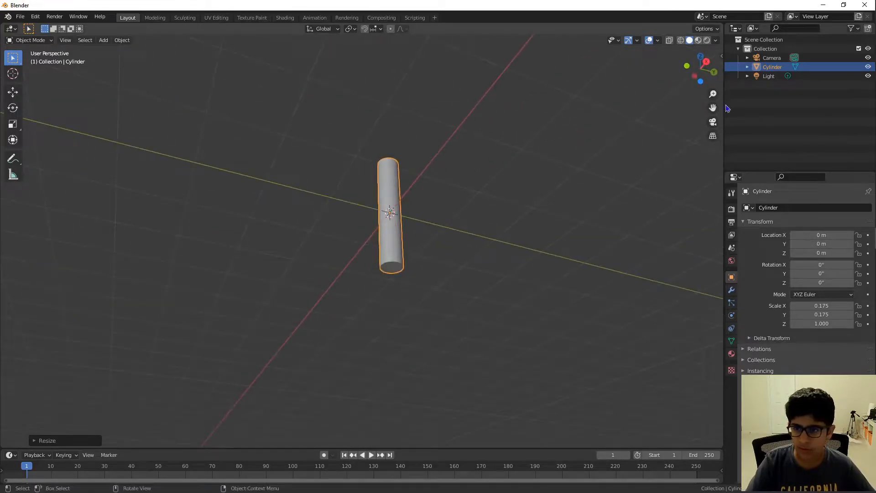
left_click(707, 55)
middle_click_drag(374, 336, 390, 343)
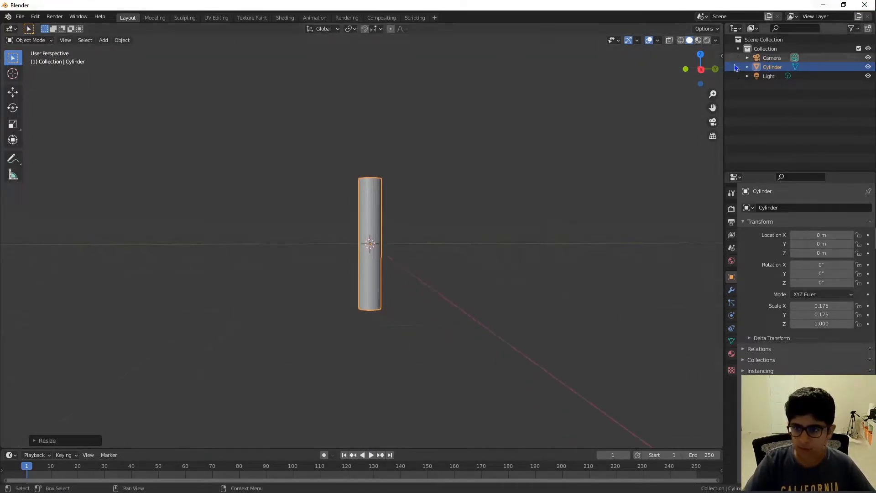
left_click(701, 70)
scroll(438, 293, "up", 2, "shift")
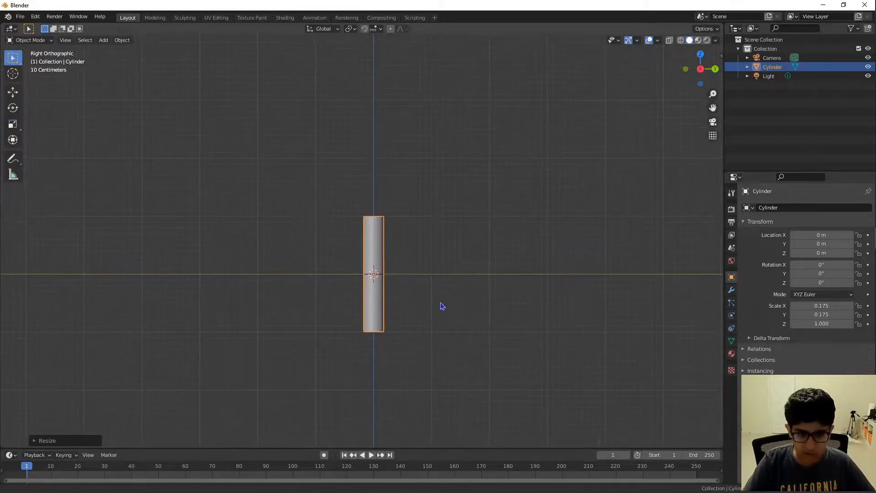
middle_click_drag(442, 307, 459, 299, "shift")
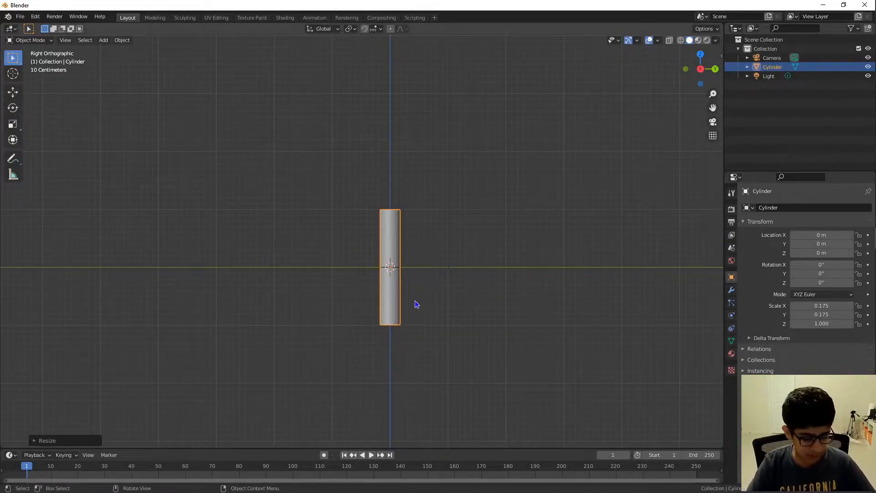
key("g")
type("z")
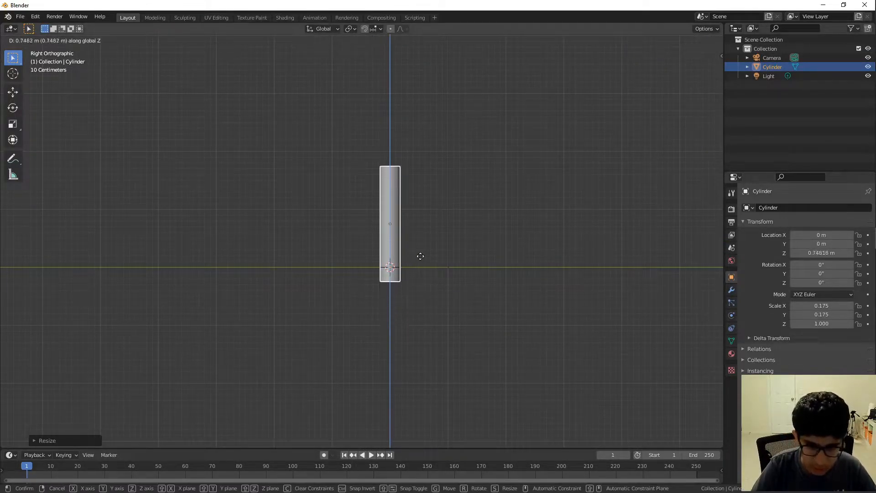
type("1")
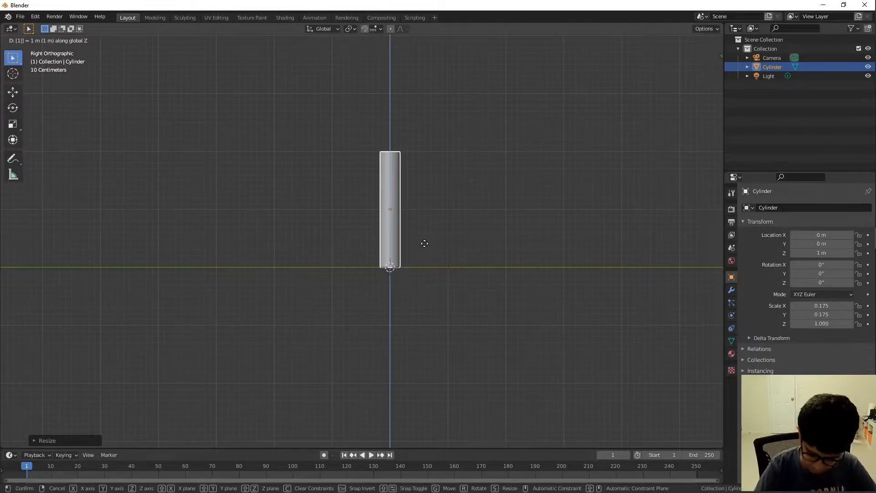
key("Return")
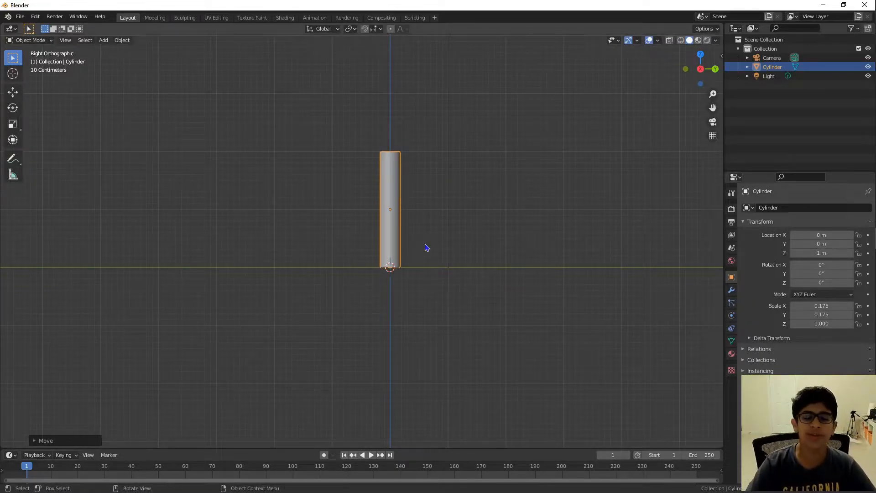
Look at the cylinder straight from above in the top orthographic view.
scroll(425, 247, "down", 2)
left_click(700, 55)
scroll(425, 243, "down", 4)
scroll(426, 243, "up", 2)
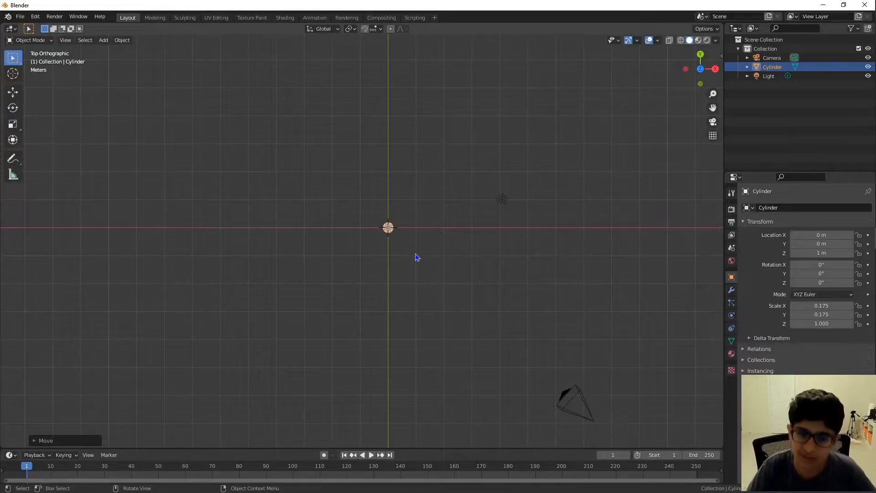
middle_click_drag(420, 230, 404, 221, "shift")
scroll(405, 221, "up", 2)
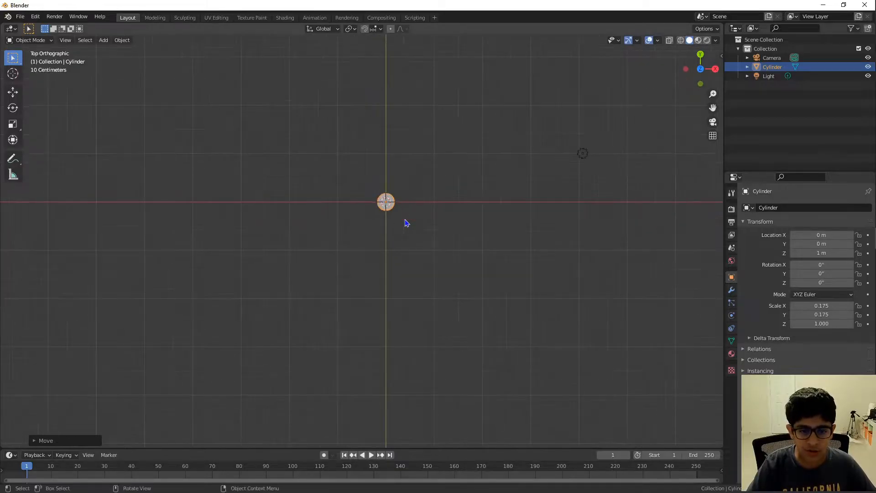
middle_click_drag(413, 182, 385, 210, "shift")
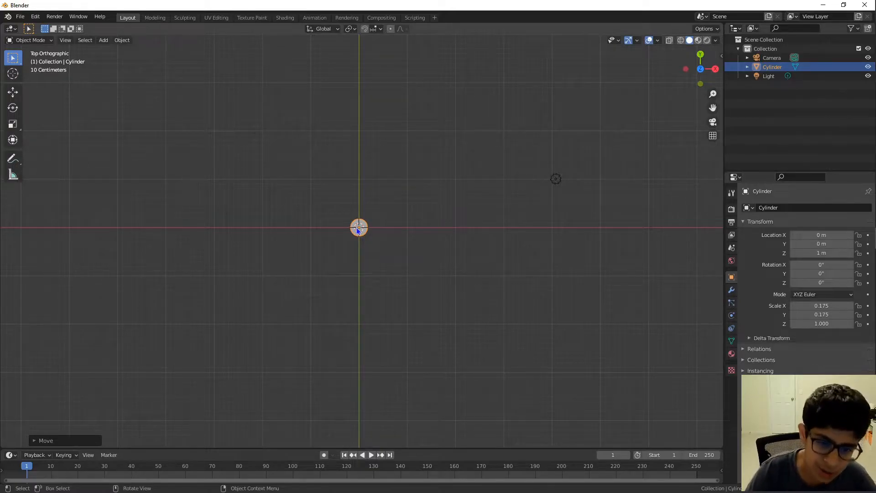
key("g")
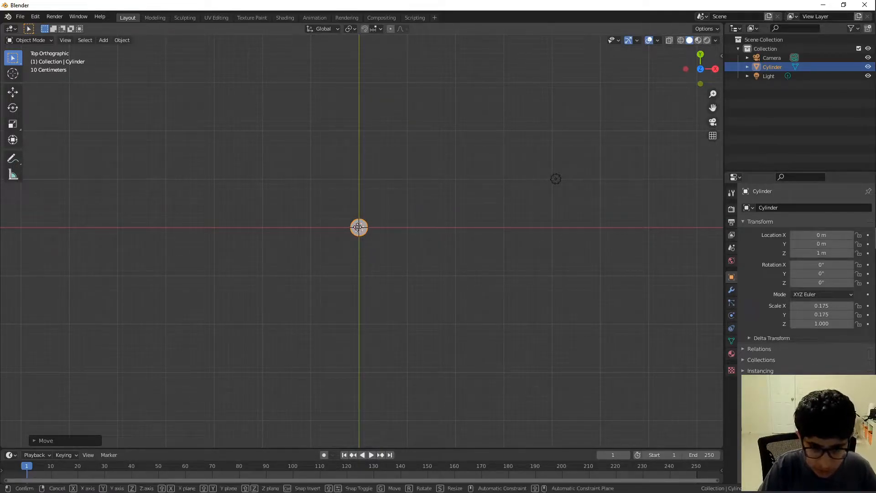
right_click(390, 257)
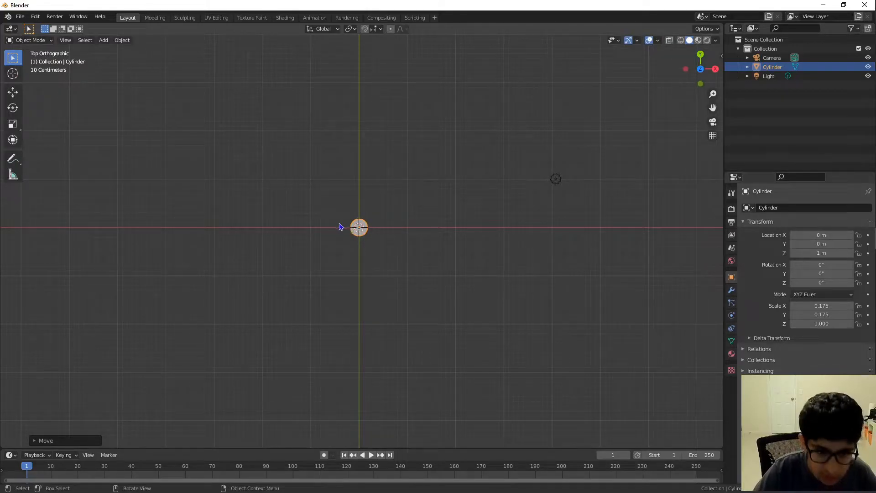
Handwrite the annotations 1, 2, 3 and 4 in the four quadrants around the cylinder, and reselect the cylinder.
left_click(326, 197)
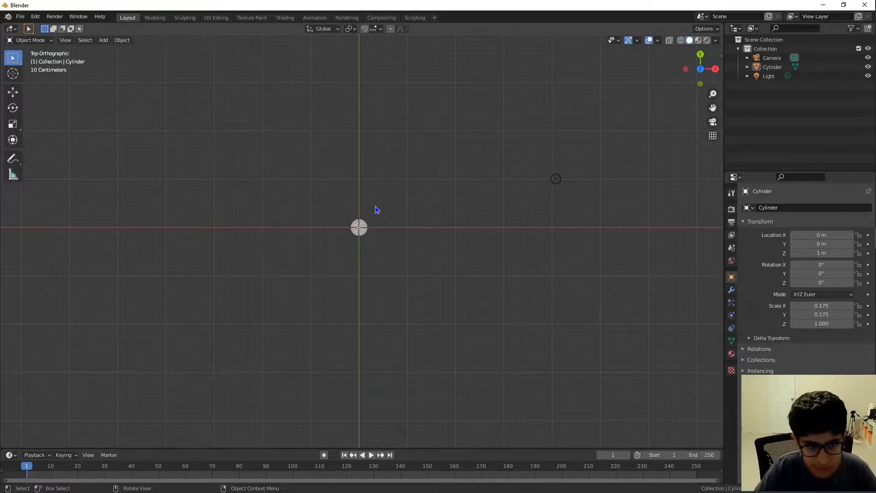
left_click(13, 158)
mouse_move(323, 219)
left_mouse_down()
mouse_move(332, 220)
mouse_move(317, 206)
left_mouse_up()
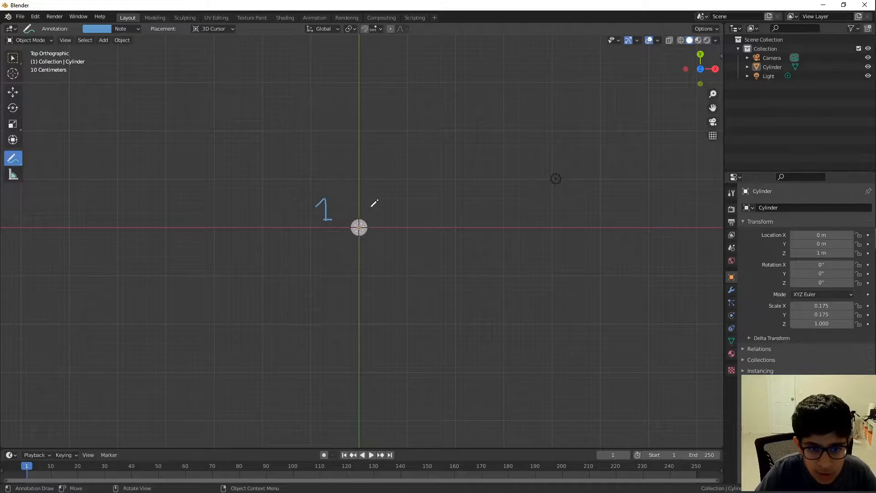
mouse_move(342, 260)
left_mouse_down()
mouse_move(331, 261)
mouse_move(333, 244)
mouse_move(323, 246)
left_mouse_up()
mouse_move(372, 201)
left_mouse_down()
mouse_move(391, 201)
mouse_move(375, 224)
left_mouse_up()
mouse_move(382, 271)
left_mouse_down()
mouse_move(373, 254)
mouse_move(405, 262)
left_mouse_up()
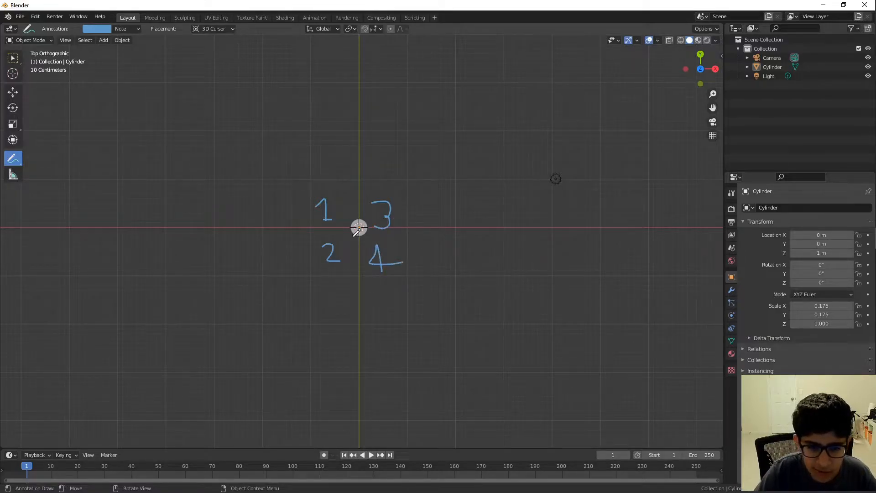
left_click(12, 58)
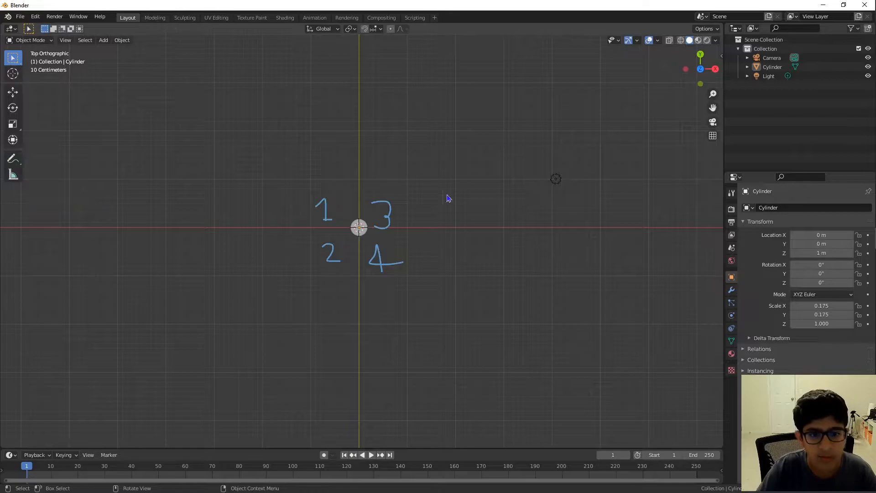
left_click(360, 227)
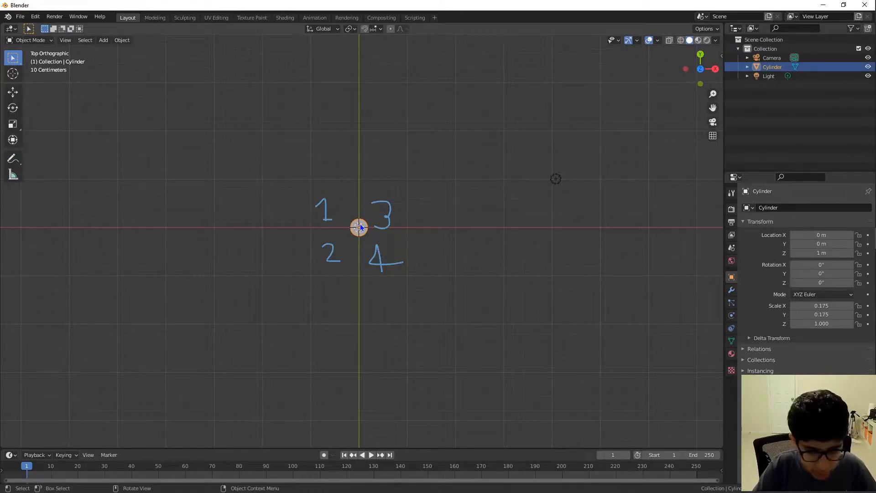
key("g")
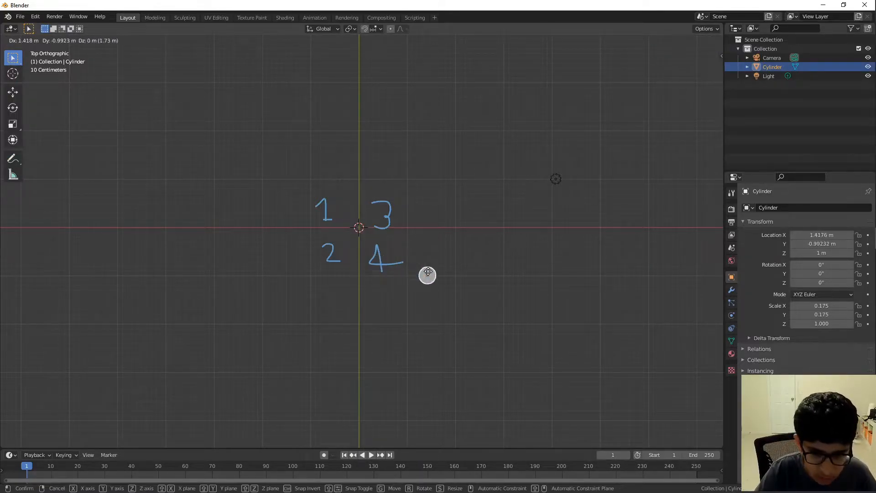
key("shift+z")
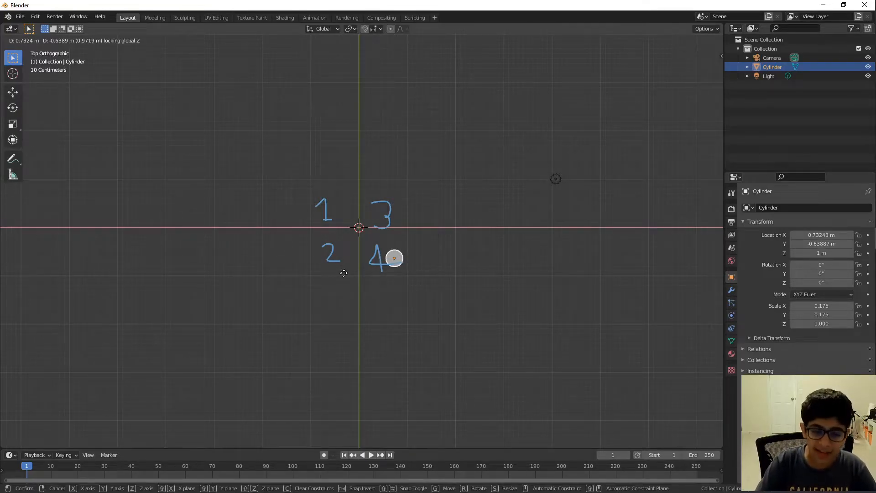
right_click(319, 240)
scroll(392, 228, "up", 3)
middle_click_drag(392, 227, 367, 216)
left_click(702, 68)
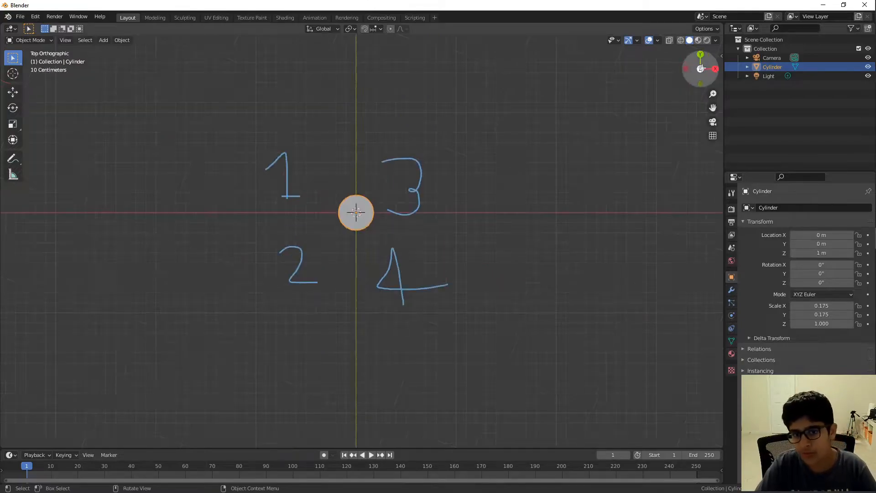
scroll(349, 227, "down", 8)
scroll(350, 229, "up", 4)
scroll(351, 230, "up", 2)
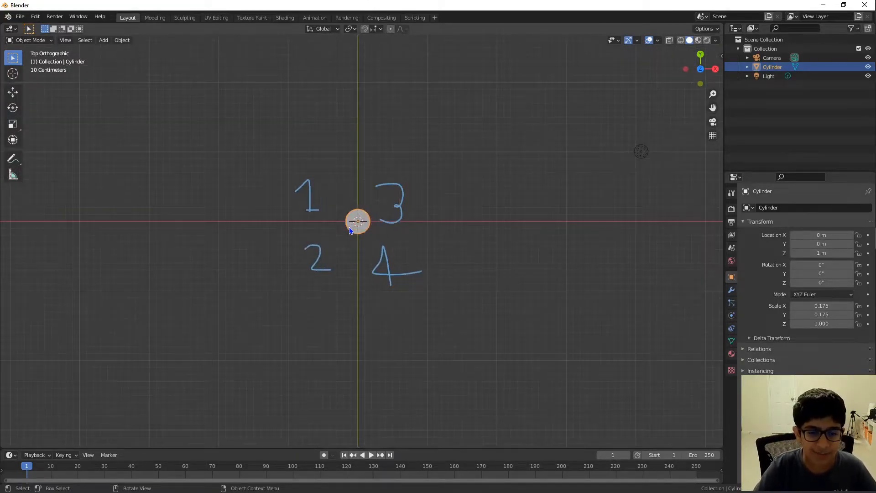
Turn on snapping with Increment as the snap target for moving objects.
left_click(362, 30)
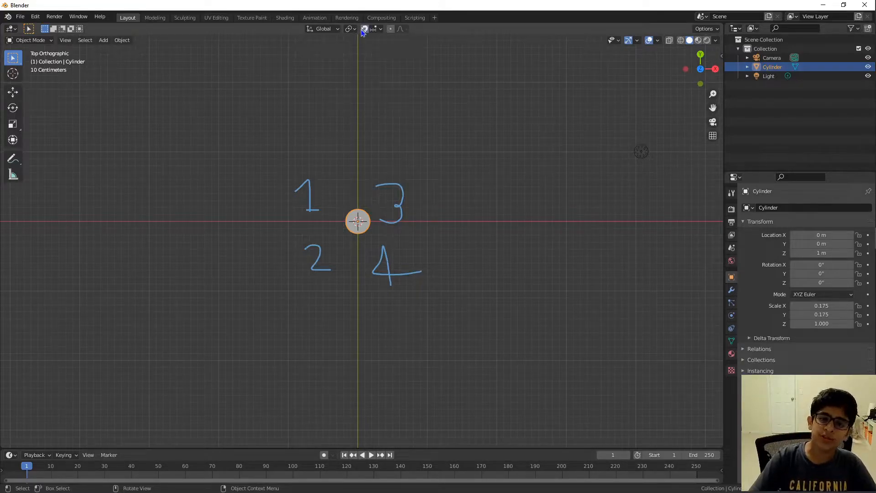
left_click(374, 29)
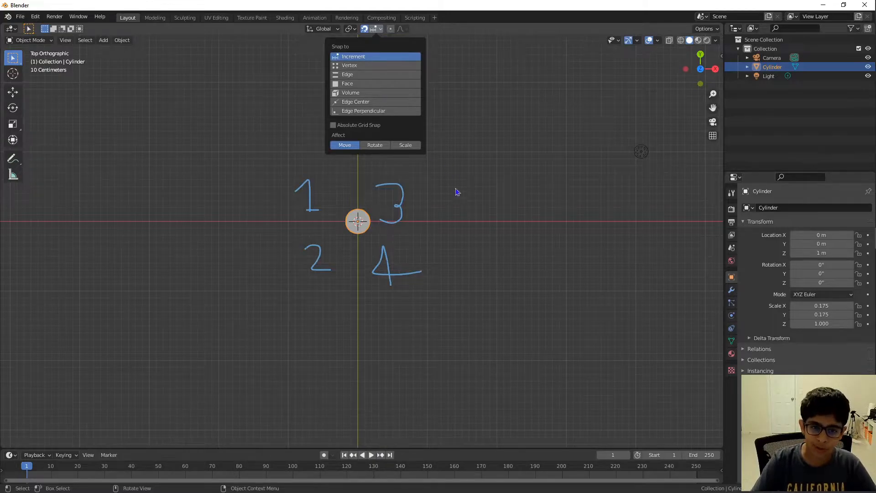
left_click(377, 29)
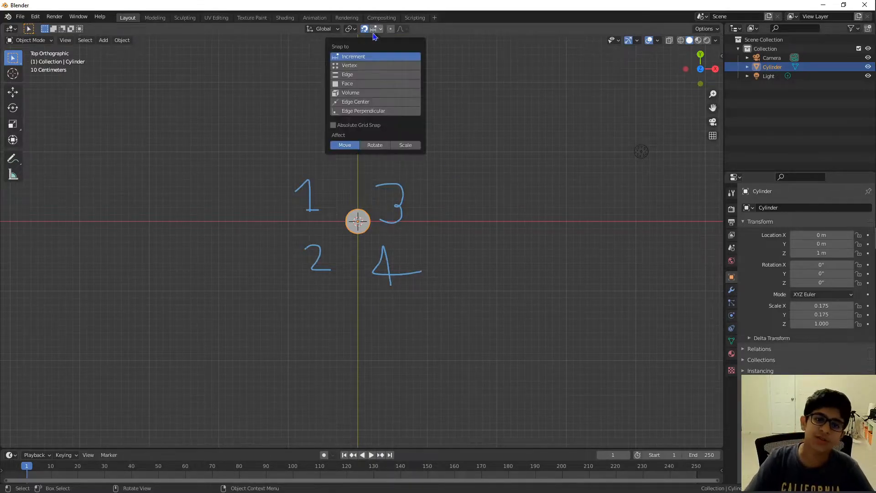
left_click(379, 30)
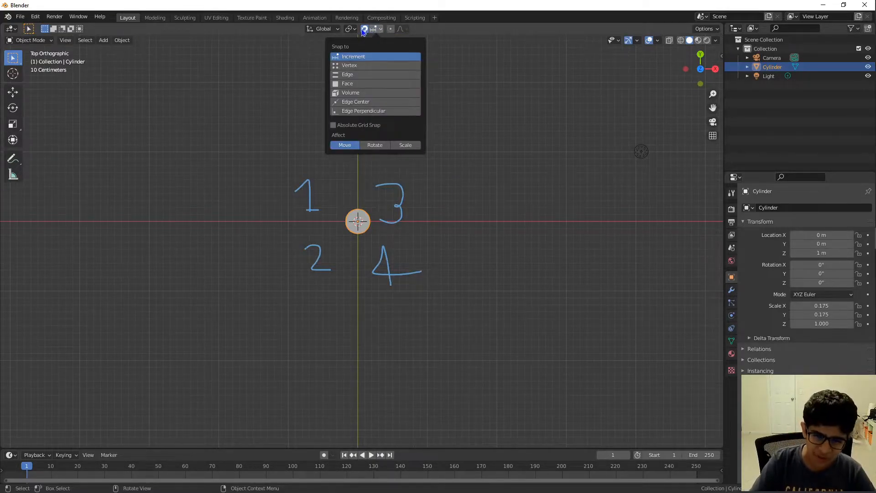
left_click(378, 28)
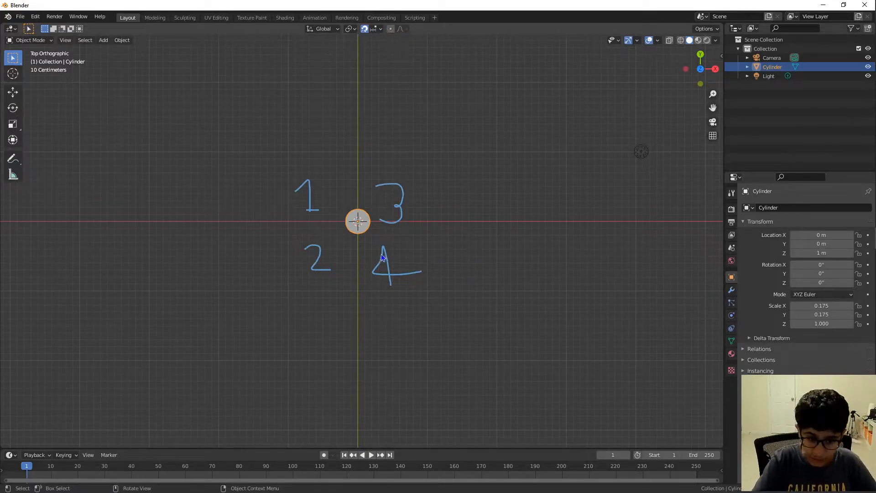
scroll(383, 250, "up", 1)
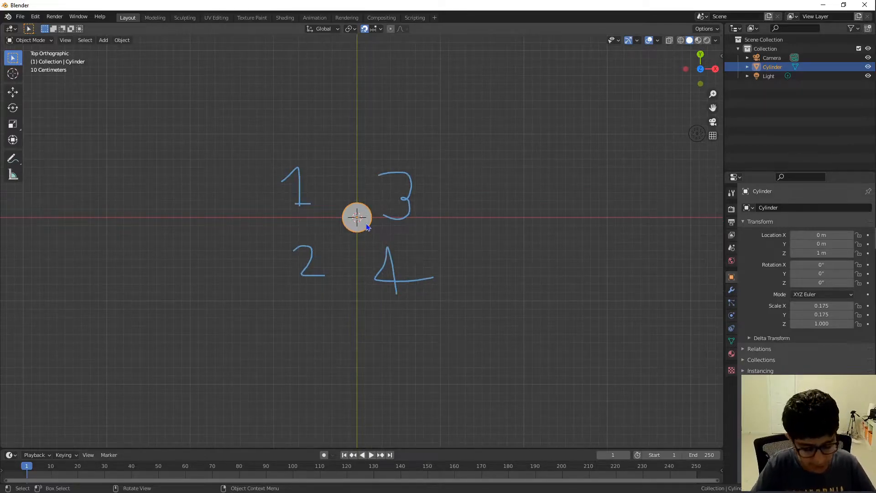
Move the cylinder in the XY plane, with Z locked, into quadrant 4 at X 0.6 m, Y -0.6 m.
key("g")
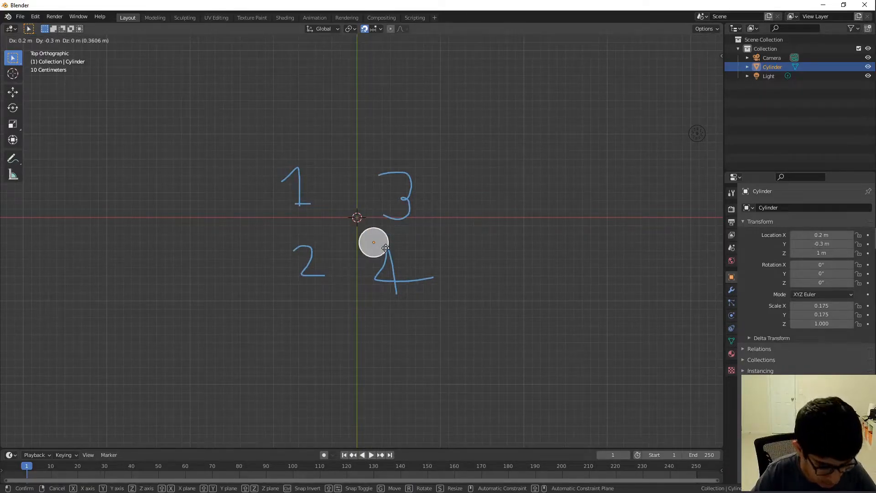
key("shift+z")
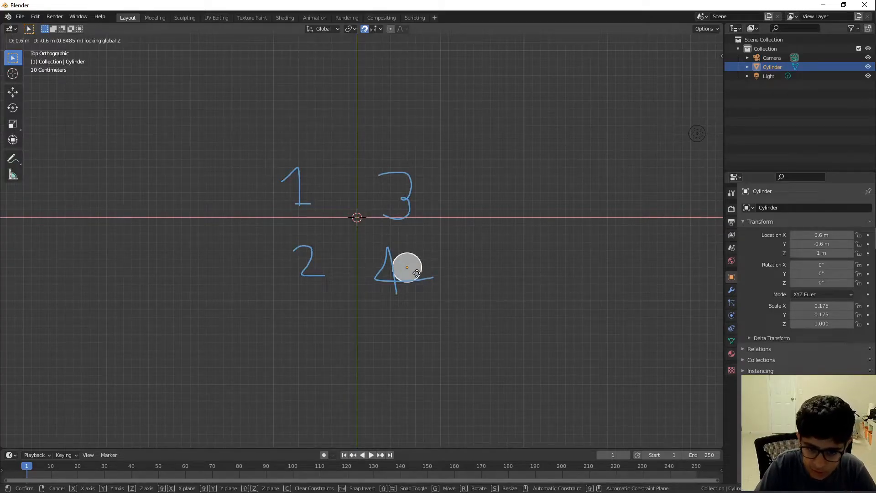
left_click(417, 273)
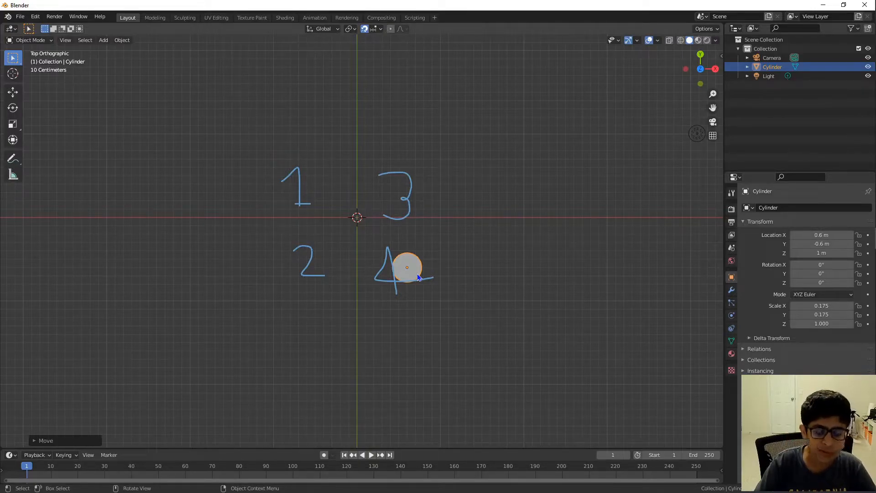
Duplicate the cylinder into quadrant 2 at X -0.6 m, Y -0.6 m, and duplicate that copy along Y into quadrant 1 at Y 0.6 m.
key("shift+d")
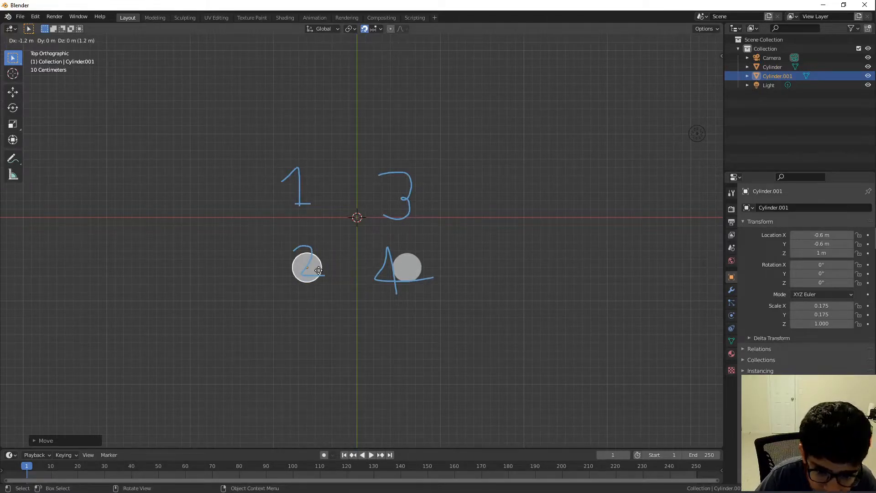
left_click(319, 270)
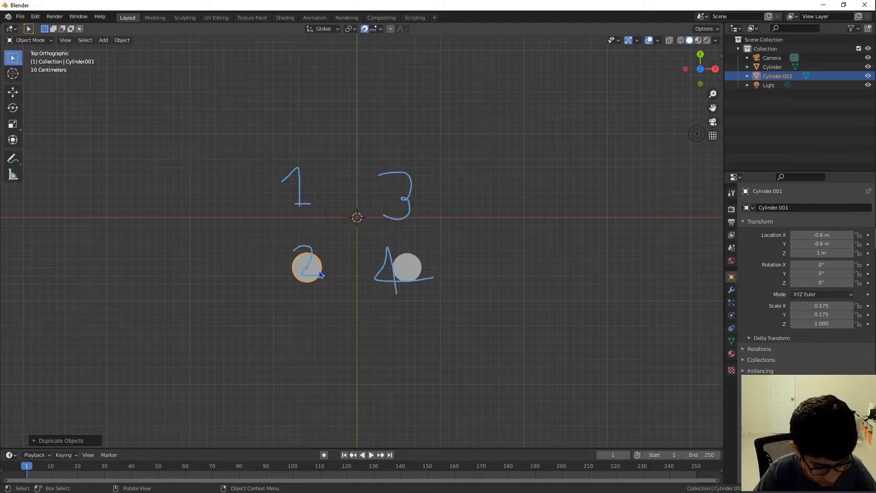
key("shift+d")
key("y")
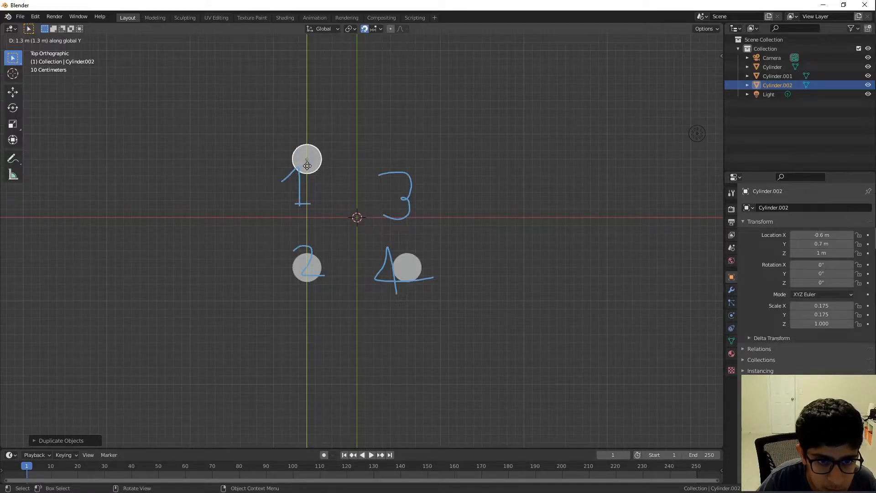
left_click(310, 167)
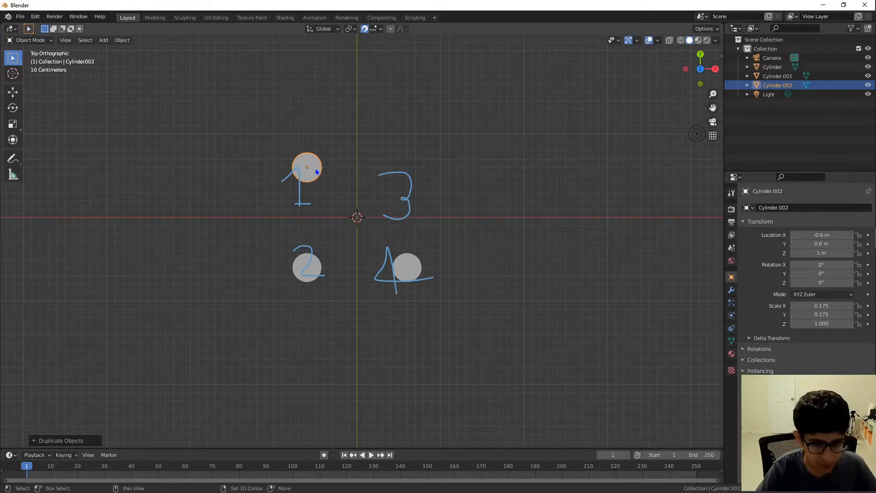
Duplicate the quadrant 1 cylinder along the X axis into quadrant 3, placing it at X 0.7 m.
key("shift+d")
key("x")
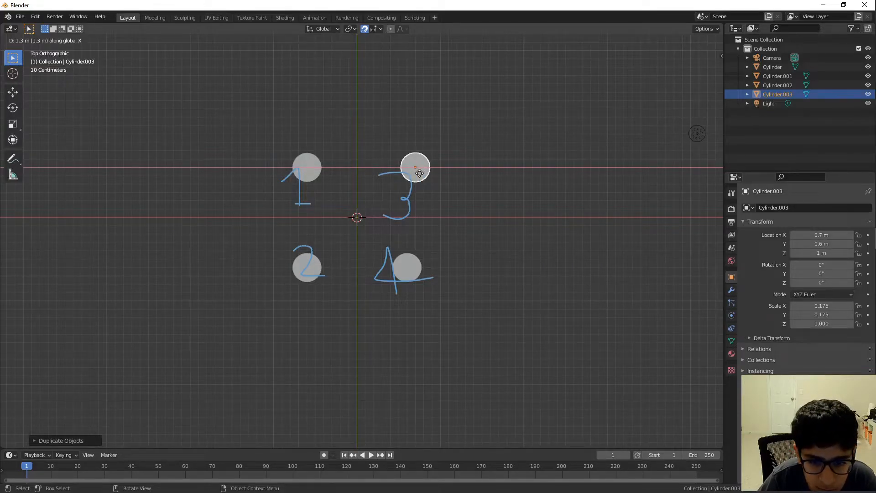
left_click(419, 173)
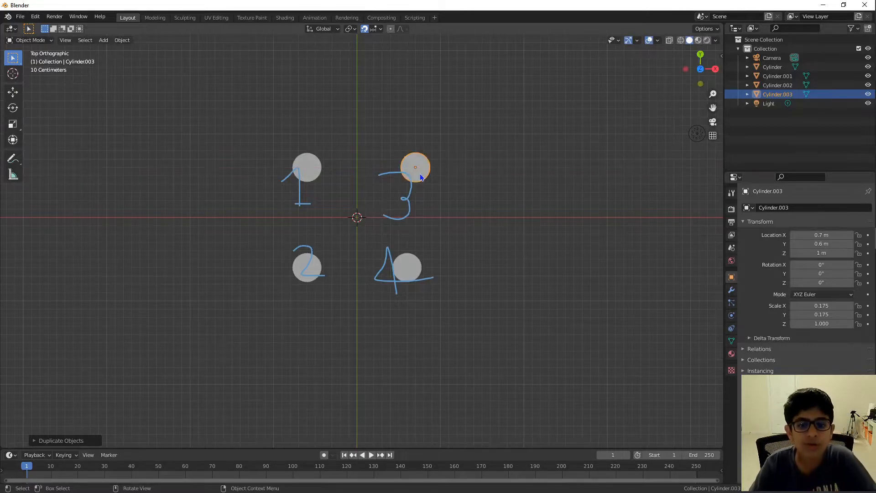
Erase the handwritten numbers 1 to 4 with the Annotate Eraser, and return to the selection tool.
left_click(22, 168)
left_click(14, 171)
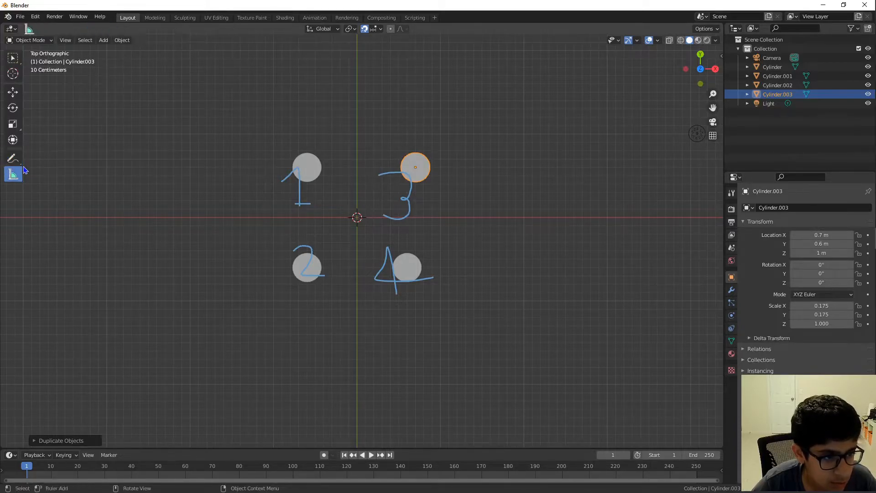
left_click(20, 164)
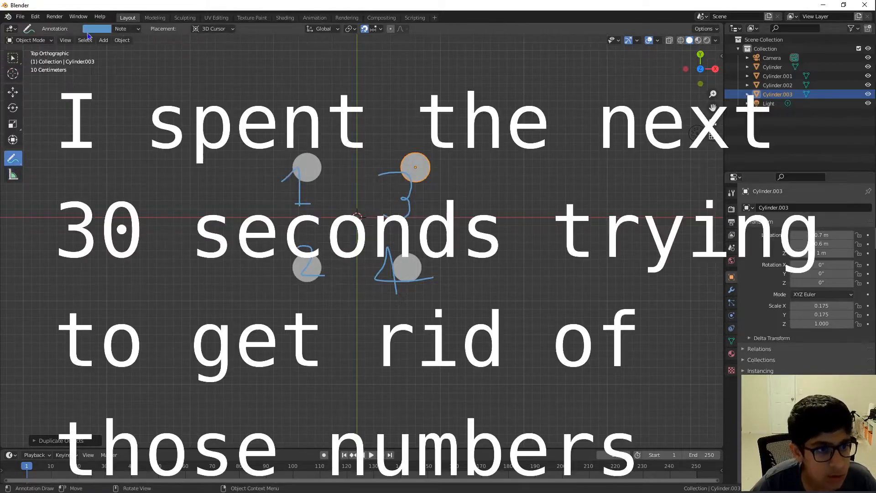
left_click(97, 28)
left_click_drag(163, 71, 161, 101)
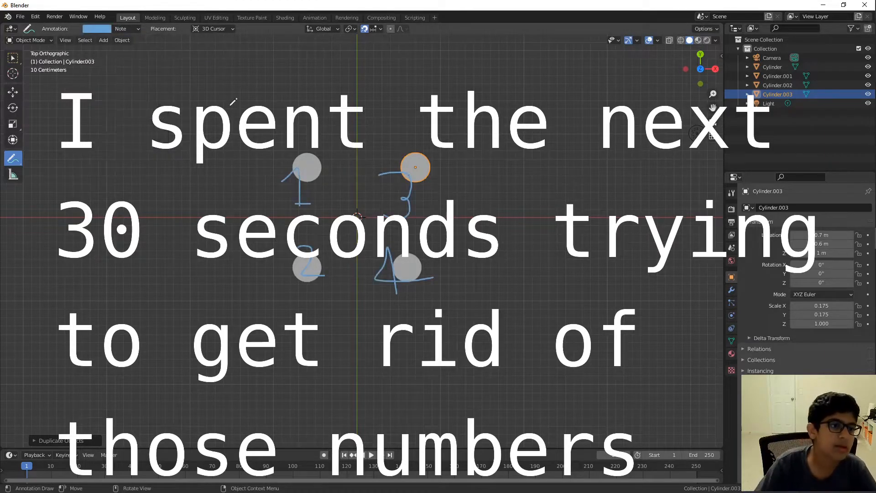
left_click(132, 29)
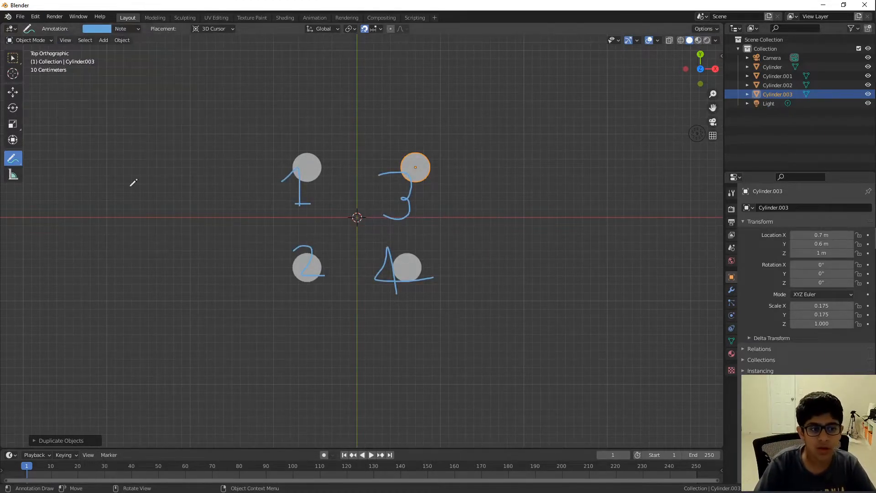
left_click_drag(23, 167, 72, 213)
mouse_move(314, 171)
left_mouse_down()
mouse_move(323, 160)
mouse_move(270, 229)
mouse_move(293, 332)
mouse_move(262, 288)
mouse_move(325, 276)
mouse_move(405, 242)
mouse_move(449, 255)
mouse_move(365, 211)
left_mouse_up()
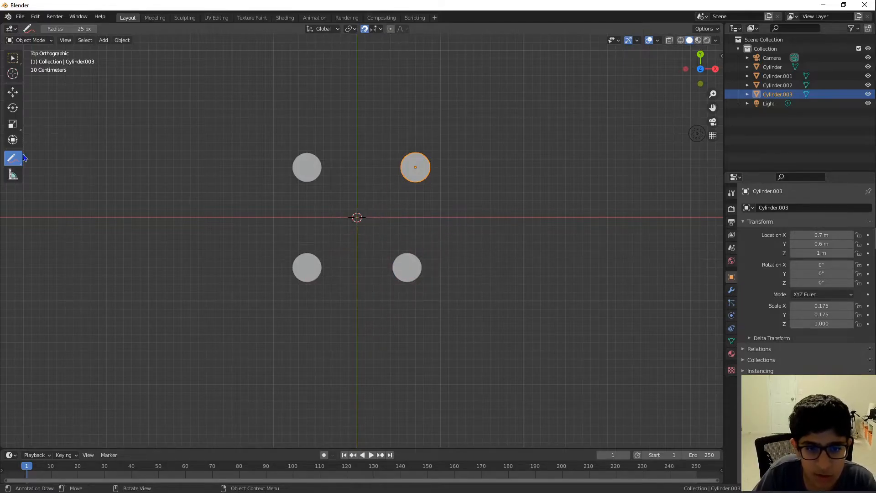
left_click(13, 58)
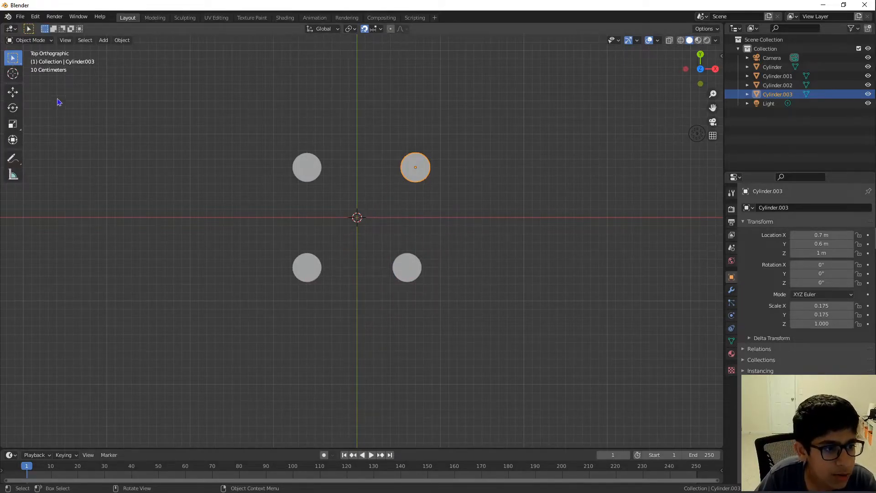
left_click(22, 165)
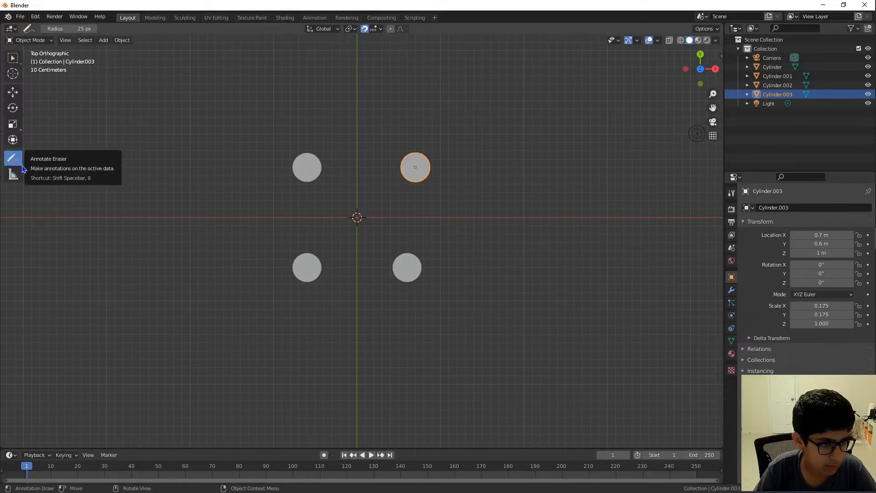
left_click(19, 55)
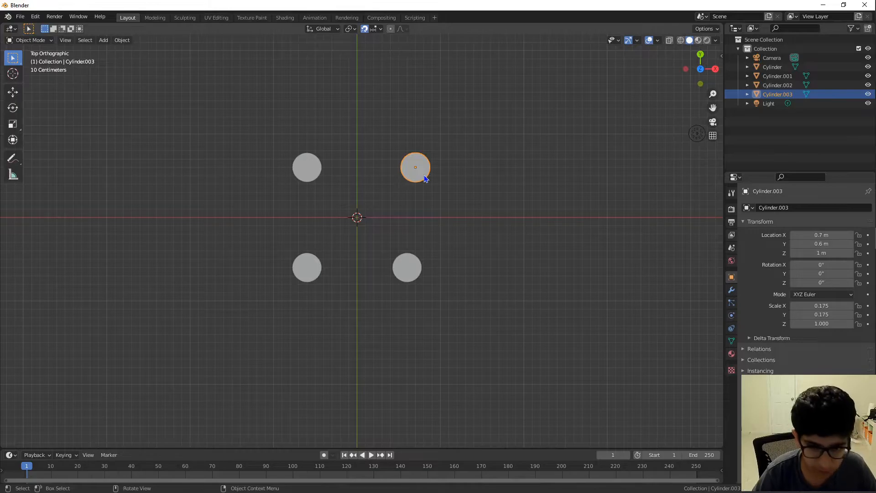
Move the last duplicated cylinder to X 0.6 m, Y 0.6 m so that it lines up with the other three.
key("g")
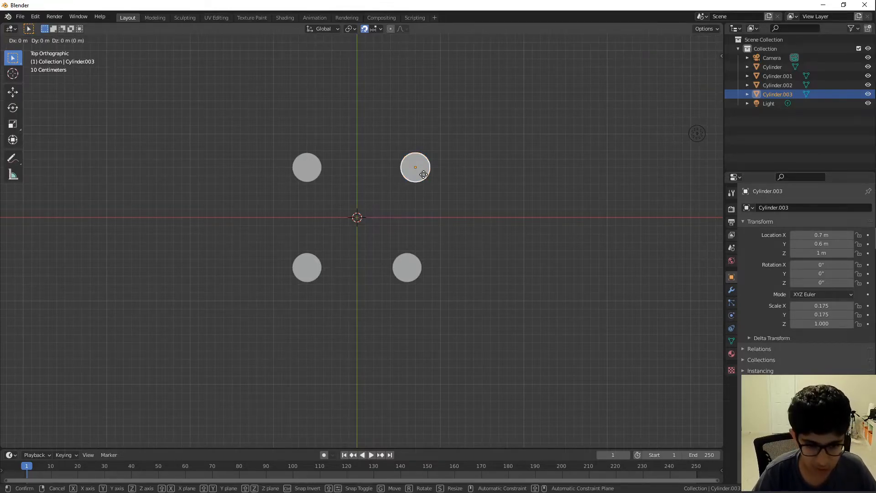
left_click(420, 178)
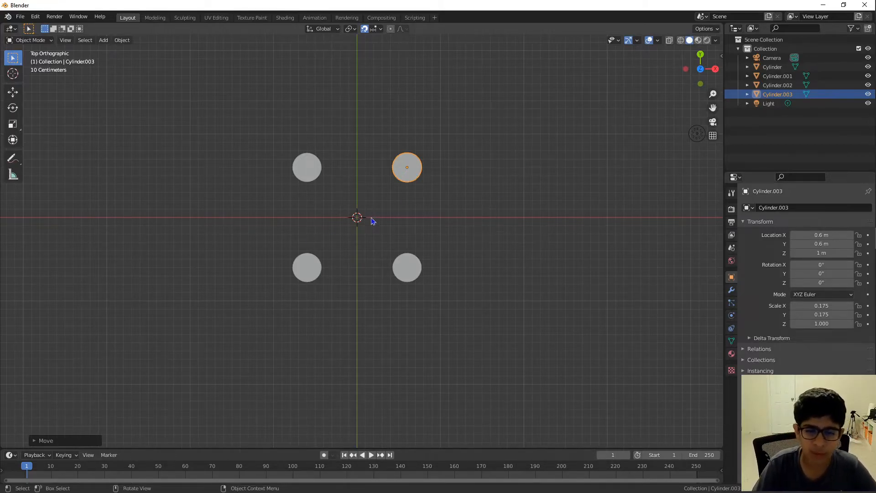
middle_click_drag(374, 220, 385, 143)
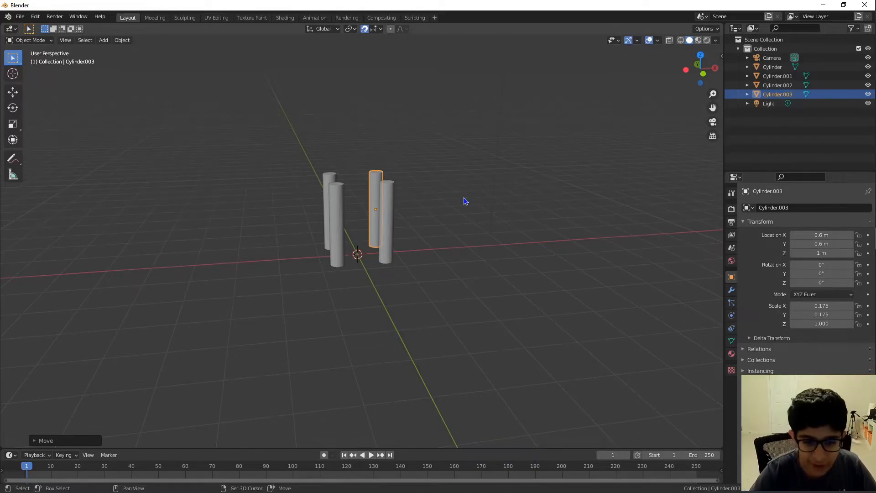
key("shift+d")
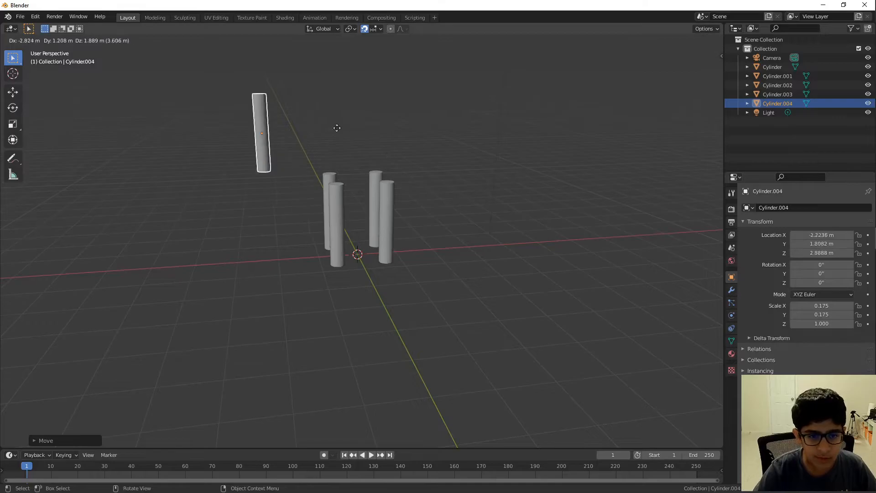
left_click(186, 151)
key("ctrl+z")
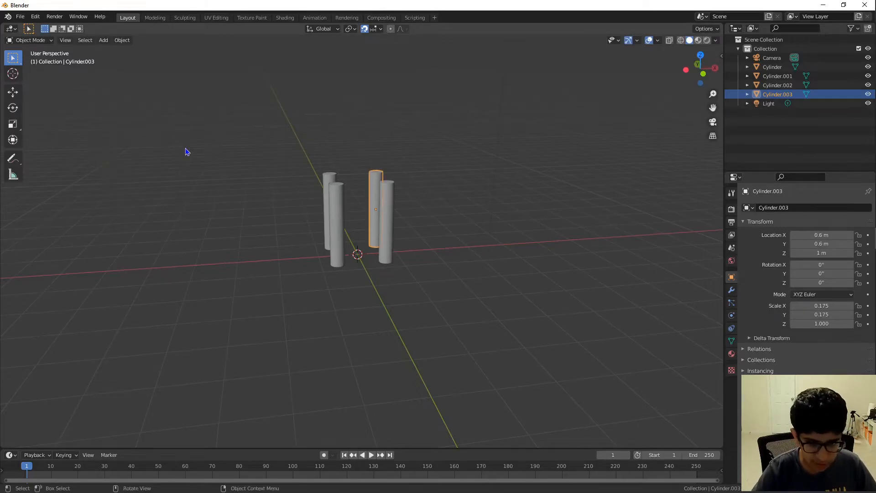
key("g")
right_click(140, 147)
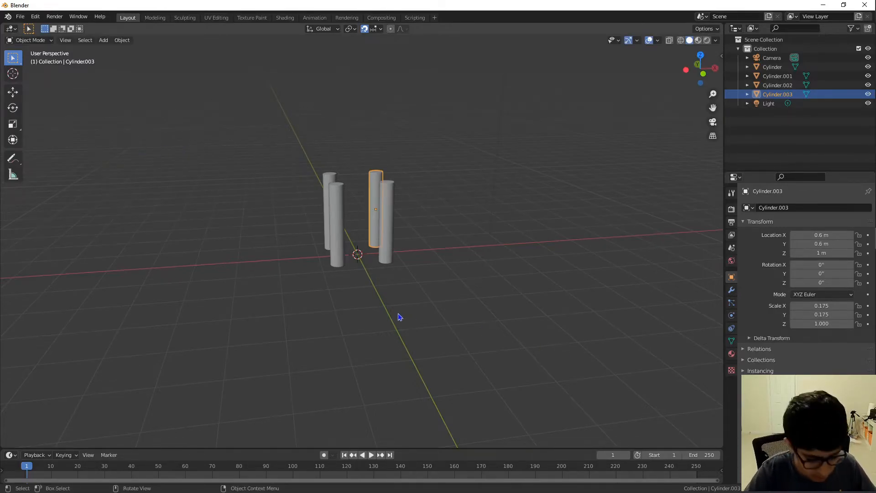
Add a cube mesh at the origin between the four cylinders.
key("shift+a")
mouse_move(413, 280)
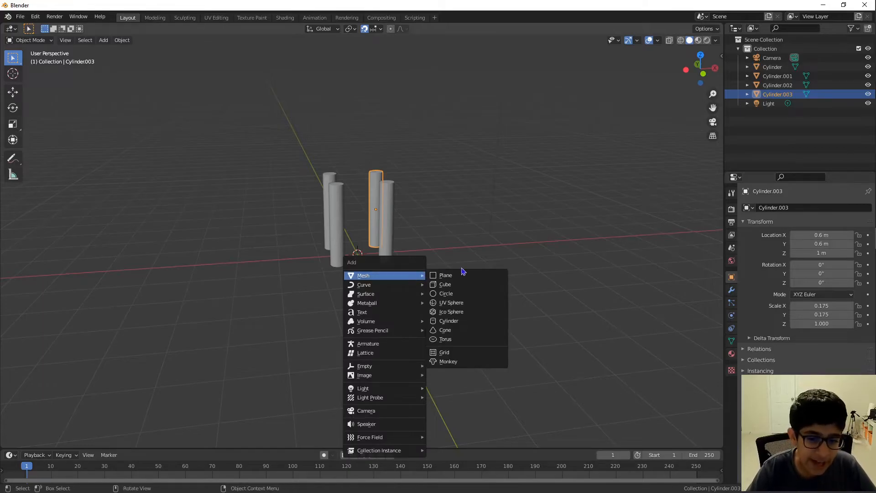
left_click(494, 286)
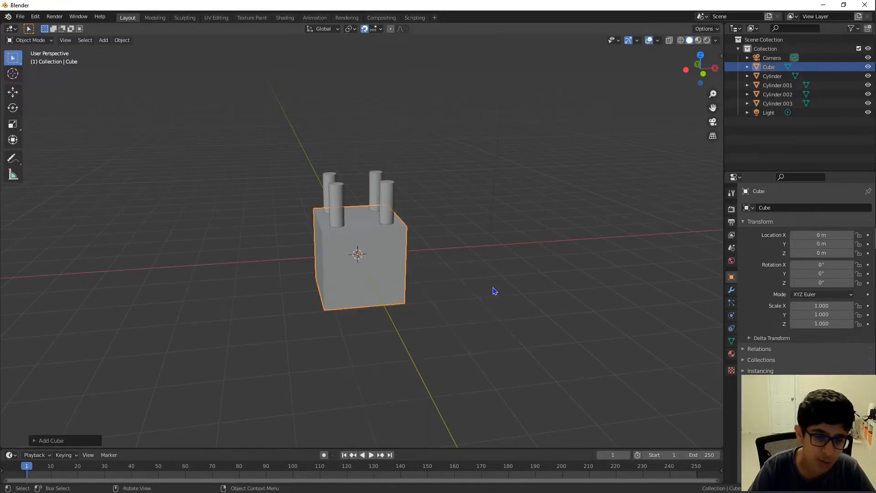
In the front orthographic view, flatten the cube into a slab by scaling it along Z to about 0.152.
middle_click_drag(494, 290, 486, 274)
scroll(488, 275, "up", 5)
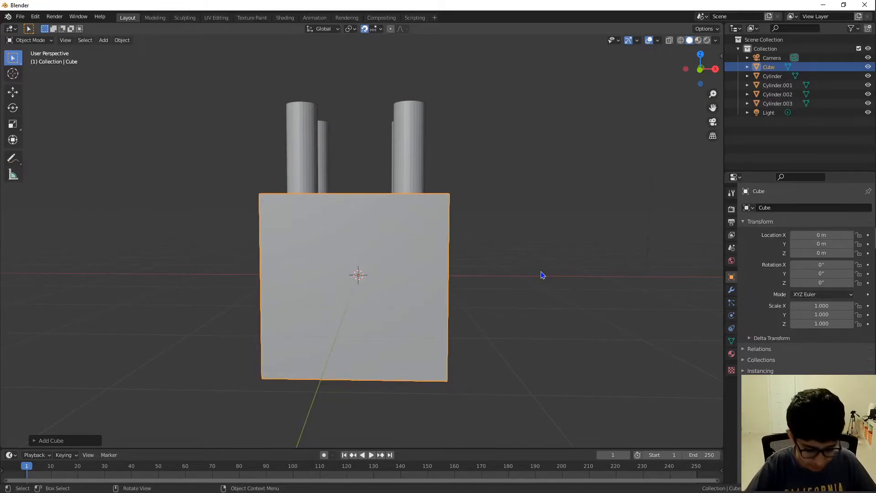
middle_click_drag(542, 275, 373, 156)
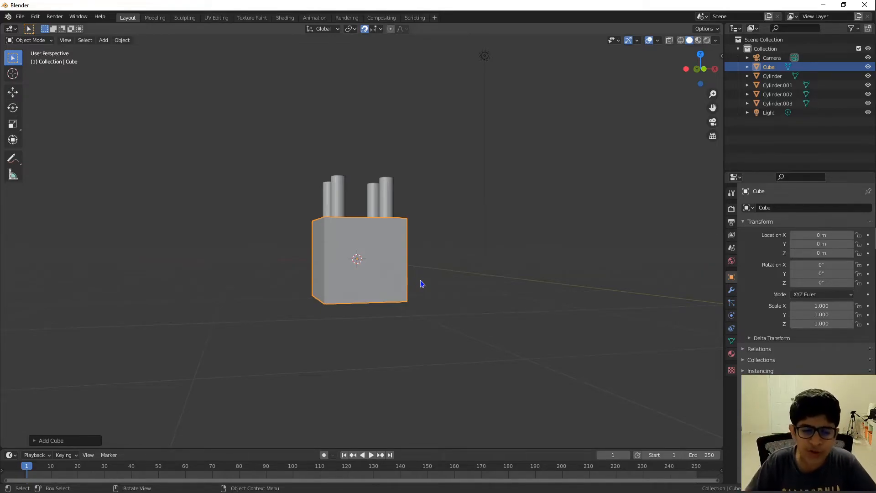
left_click(702, 68)
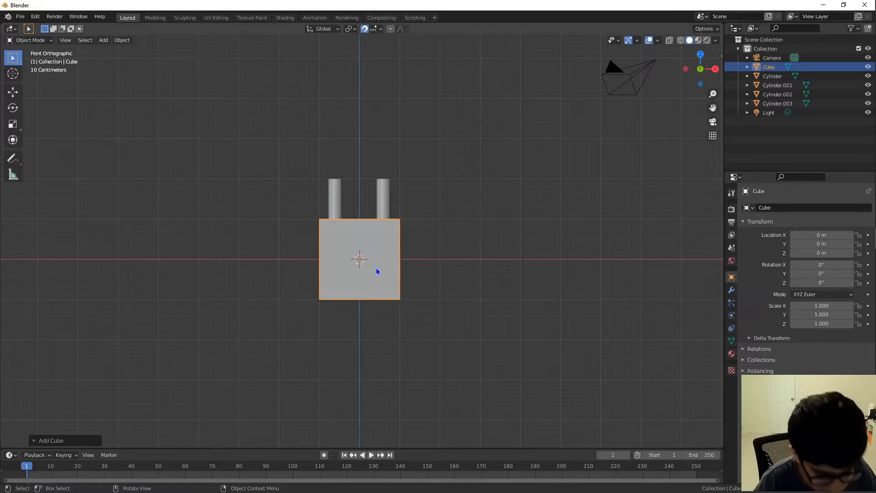
key("s")
key("z")
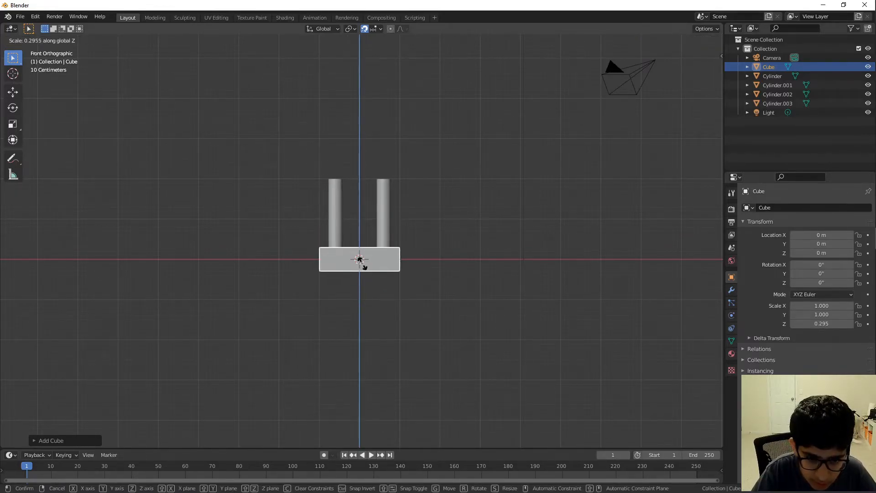
left_click(360, 265)
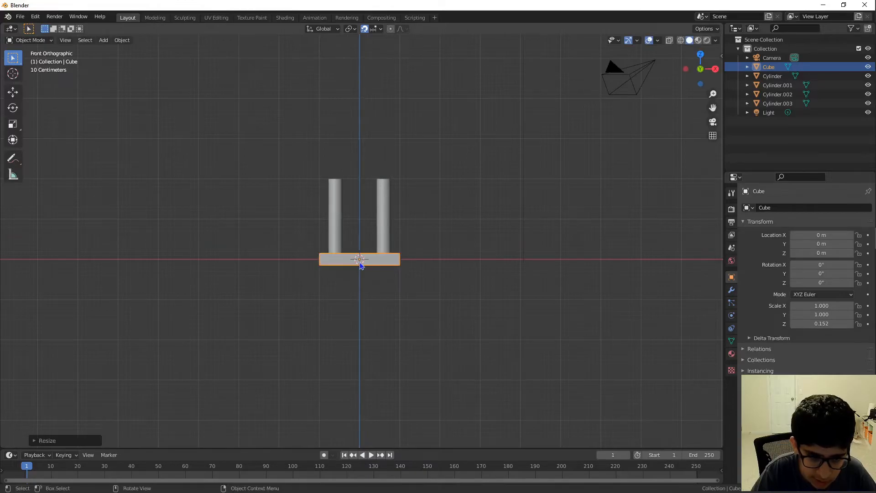
With snapping on, move the slab 2 m up along the Z axis onto the tops of the four cylinders.
left_click(365, 29)
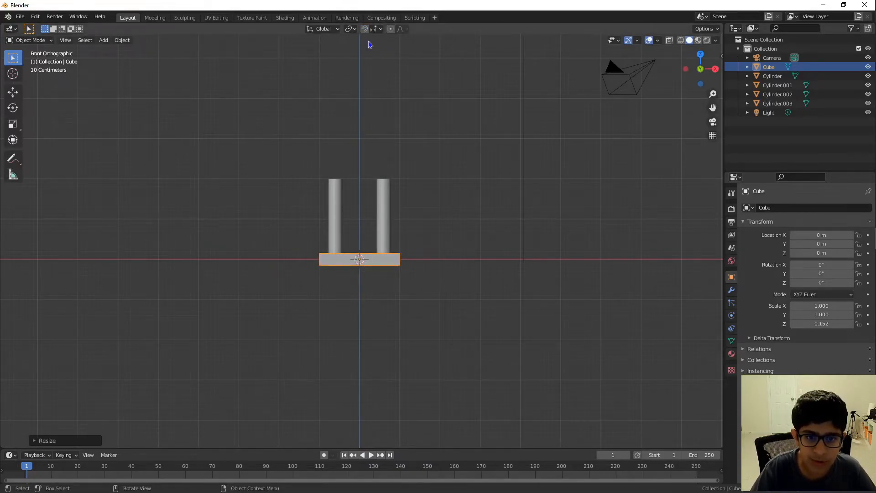
left_click(365, 29)
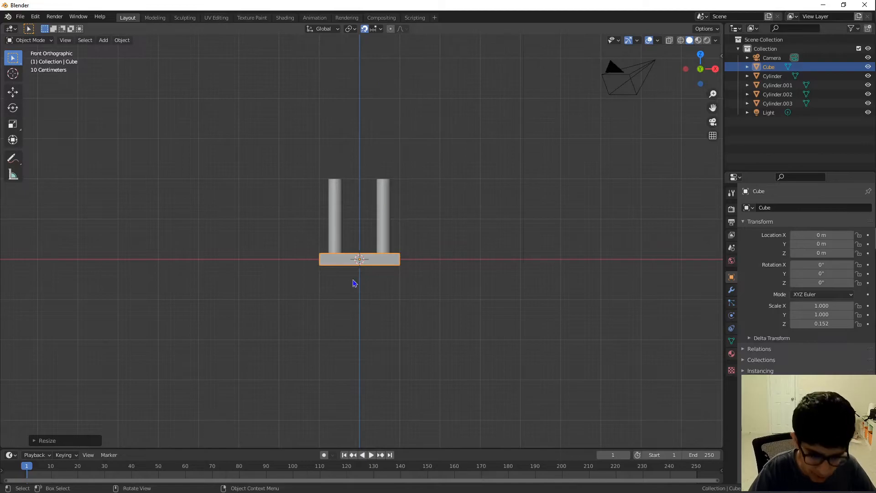
key("g")
key("z")
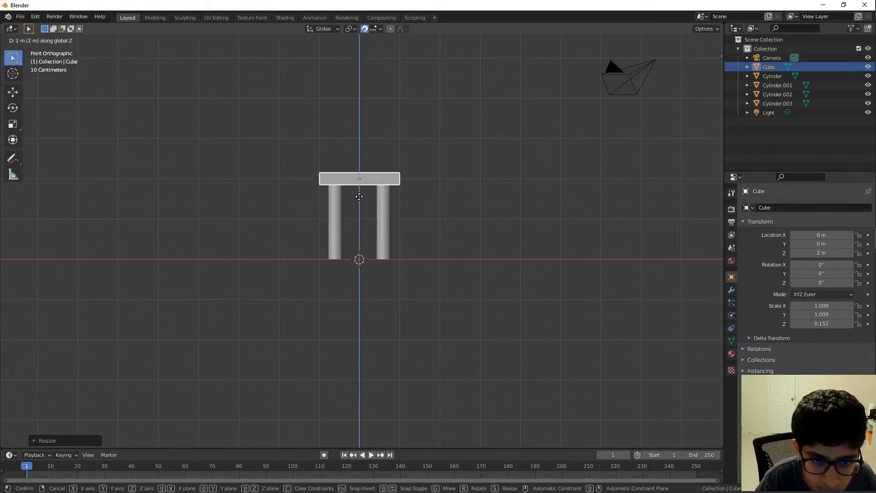
left_click(362, 201)
Select the slab on top of the four cylinders and switch to the left orthographic view.
middle_click_drag(361, 201, 425, 193)
scroll(499, 224, "up", 4)
left_click(535, 182)
middle_click_drag(534, 182, 502, 196)
middle_click_drag(567, 182, 557, 246)
scroll(511, 236, "down", 3)
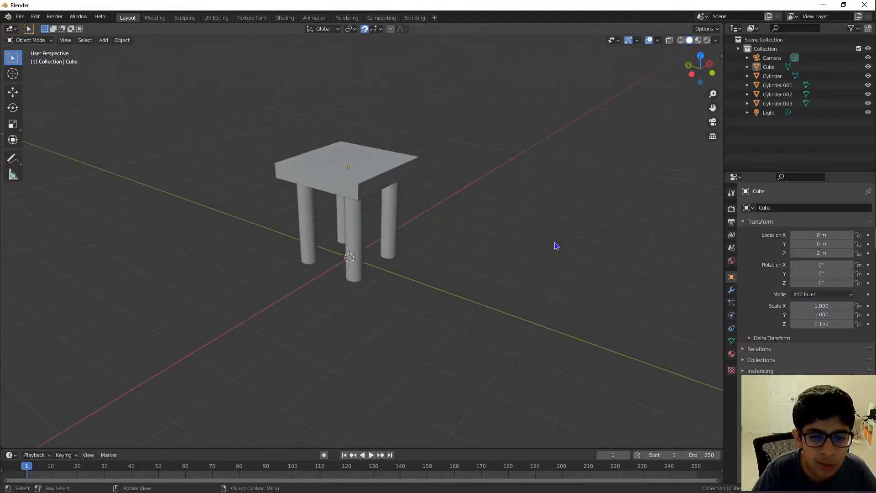
left_click(331, 165)
left_click(692, 74)
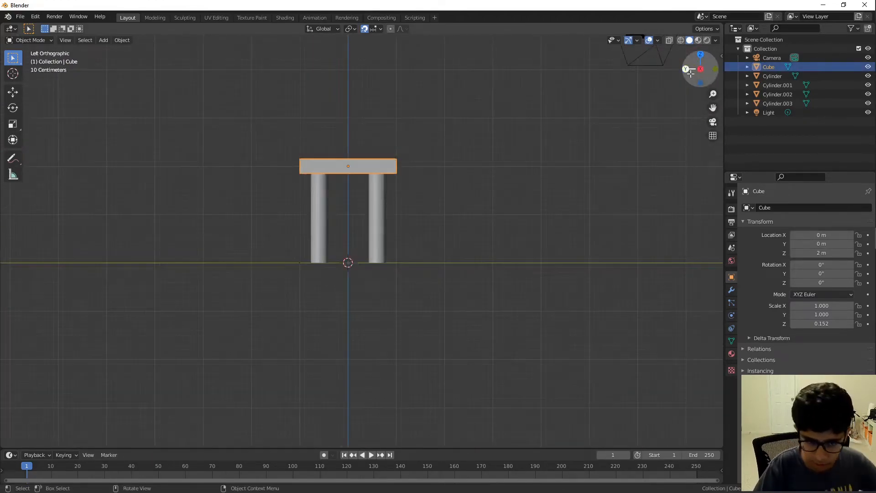
middle_click_drag(423, 176, 433, 277, "shift")
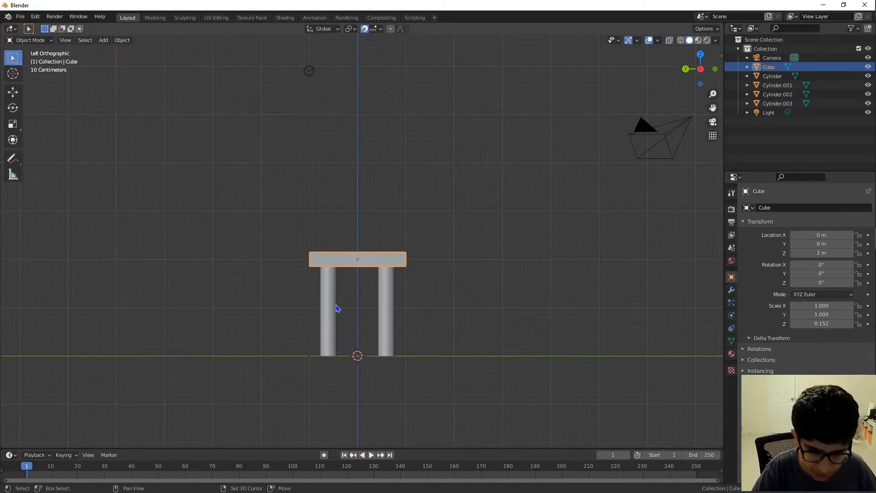
key("shift+d")
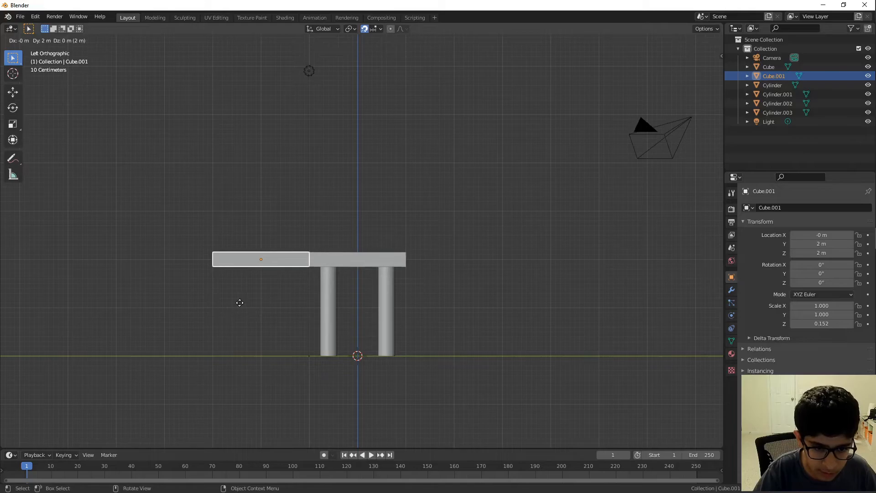
left_click(240, 303)
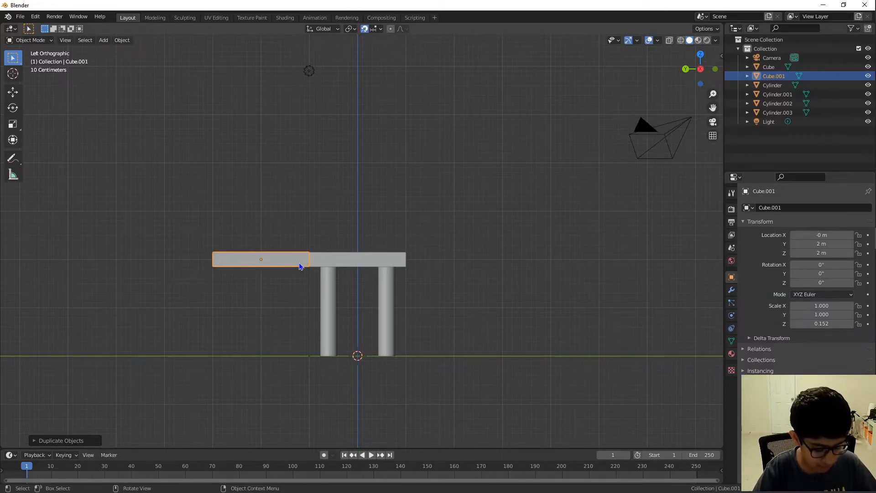
key("ctrl+z")
key("g")
right_click(306, 228)
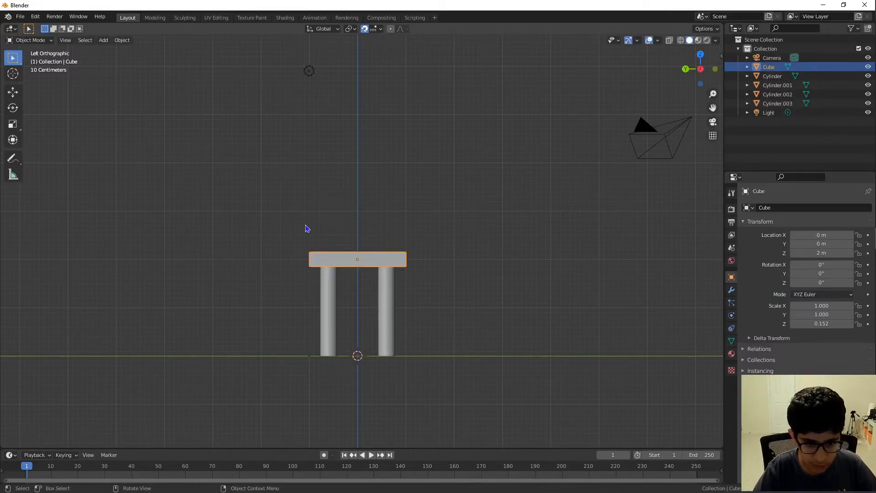
Duplicate the slab in place and rotate the copy 90° about the X axis so it stands upright.
key("shift+d")
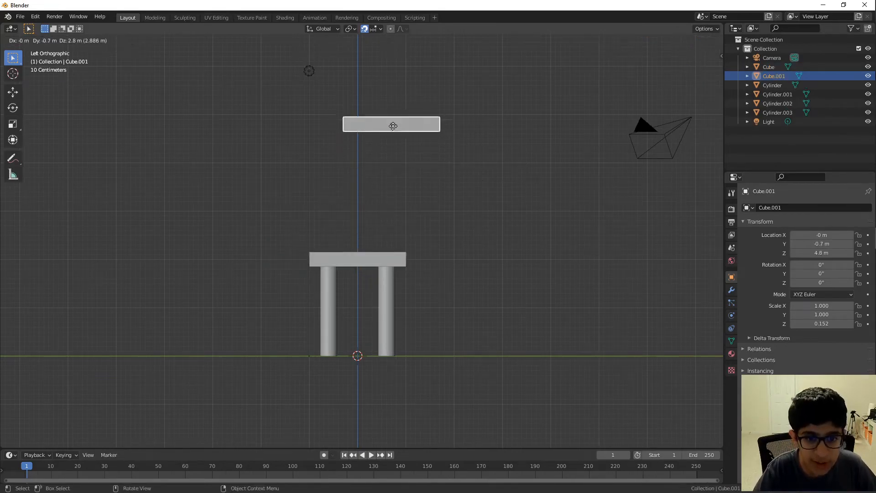
right_click(387, 137)
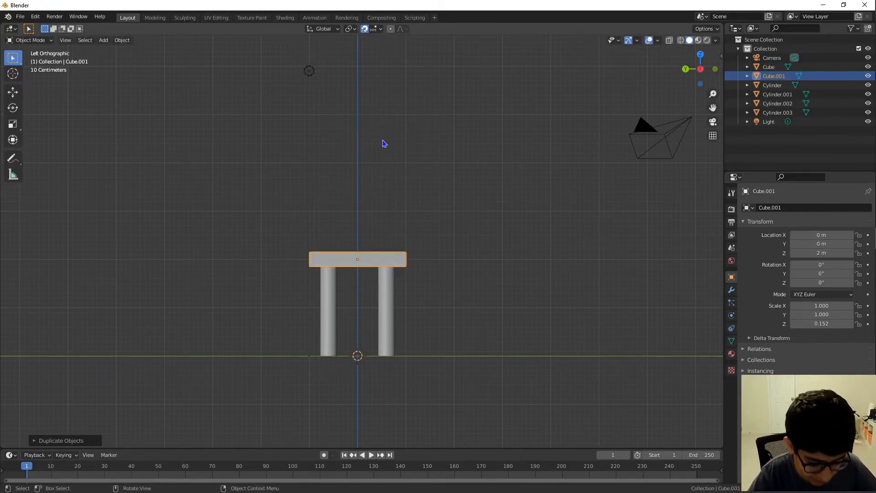
key("r")
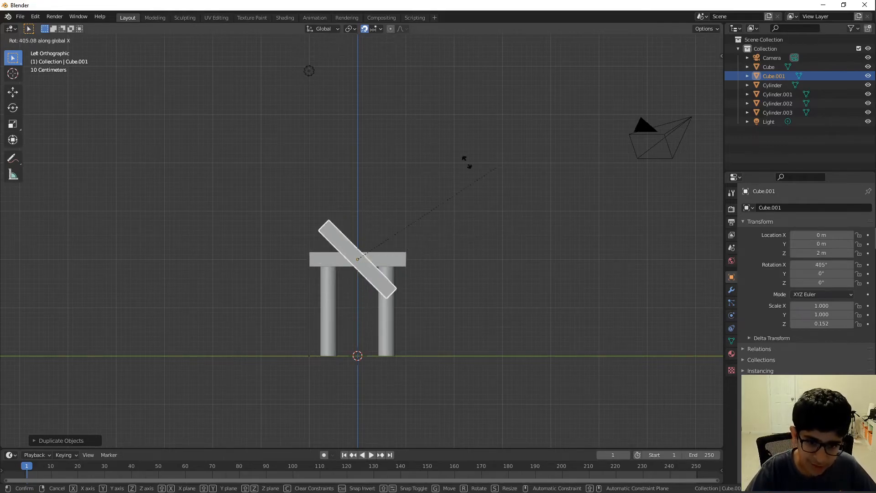
key("x")
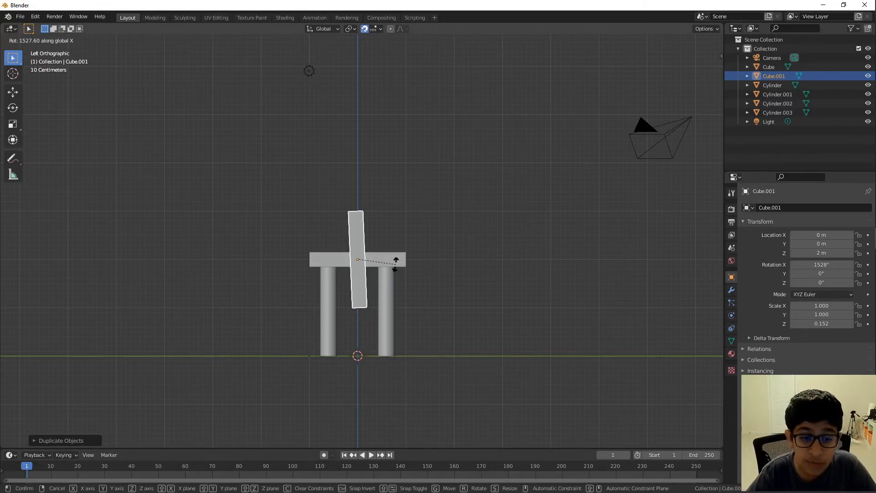
type("90")
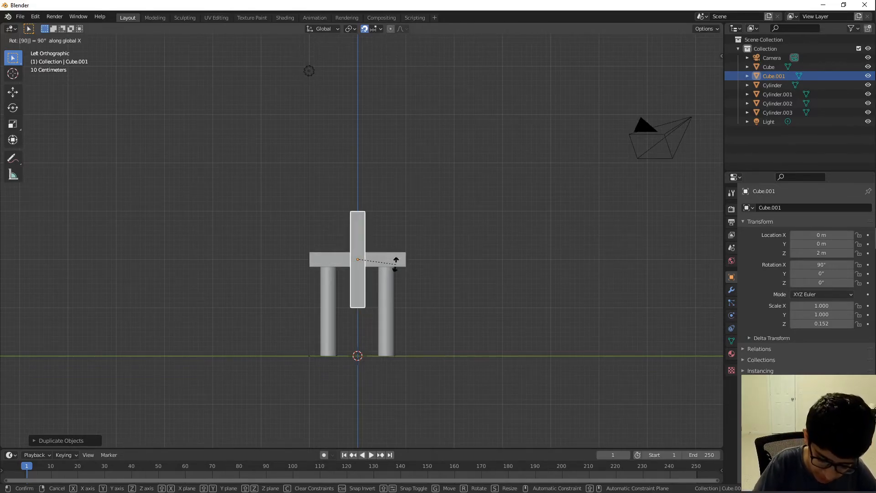
key("Return")
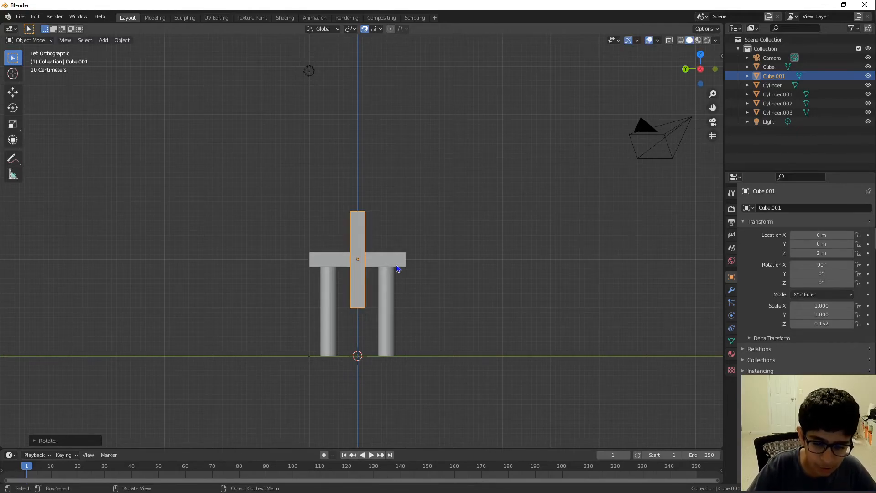
Move the upright slab 1.1 m up along the Z axis so its lower end meets the horizontal slab.
scroll(397, 268, "up", 5)
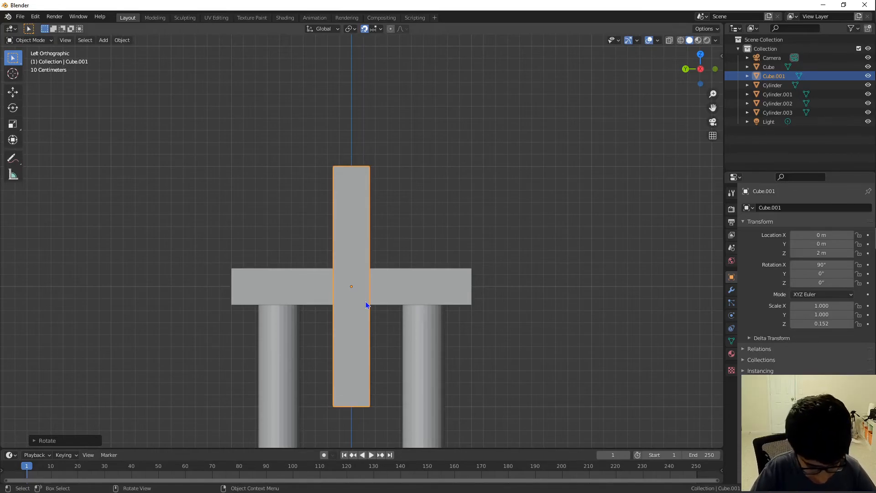
key("g")
key("z")
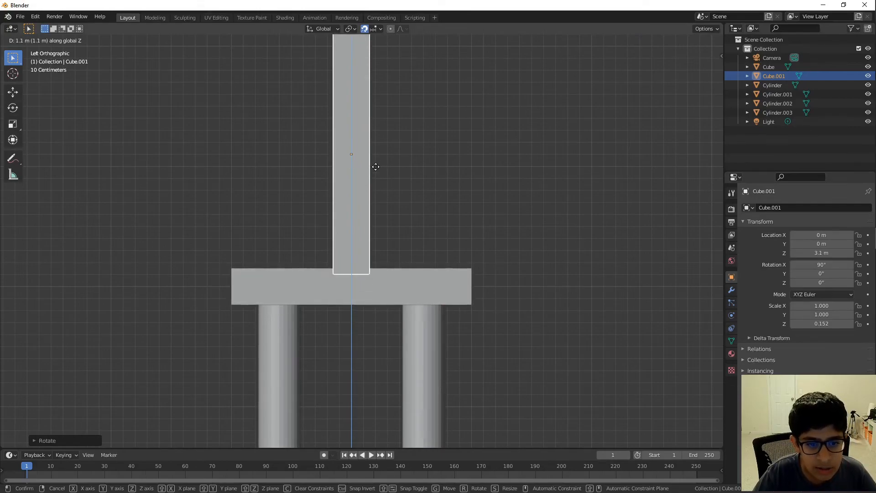
left_click(375, 166)
Move the upright slab 0.9 m along the Y axis to the edge of the horizontal slab as a backrest.
key("g")
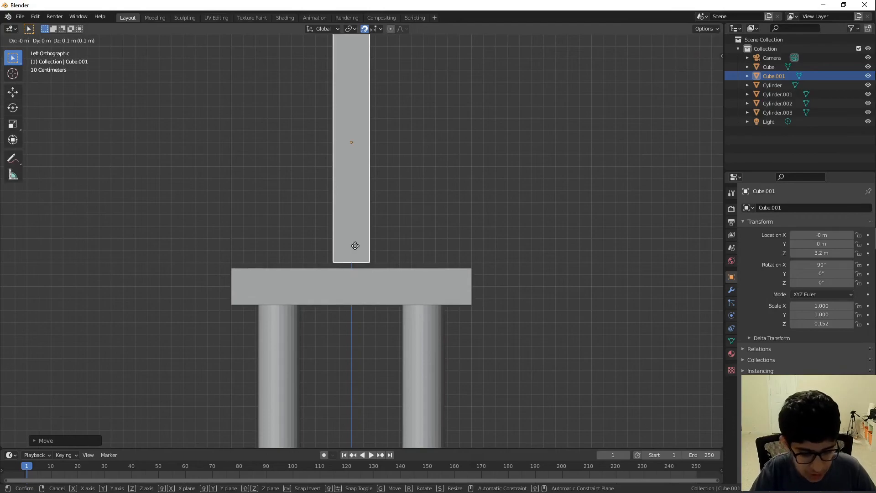
key("x")
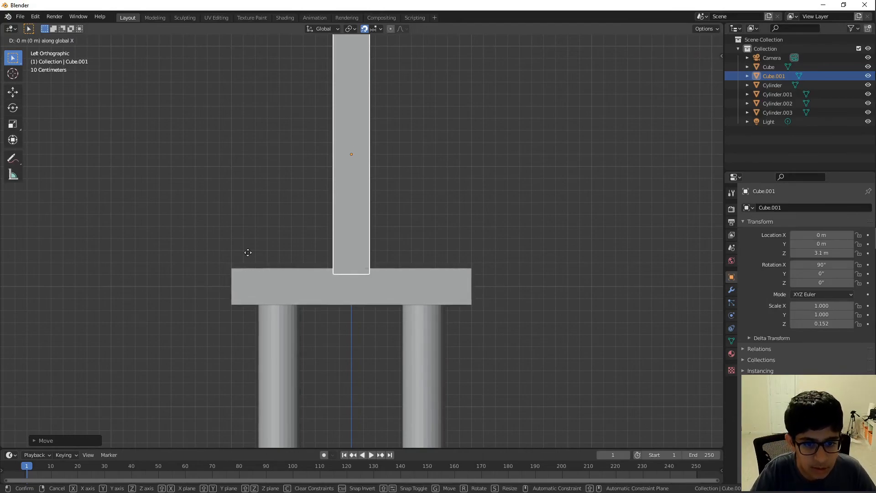
key("y")
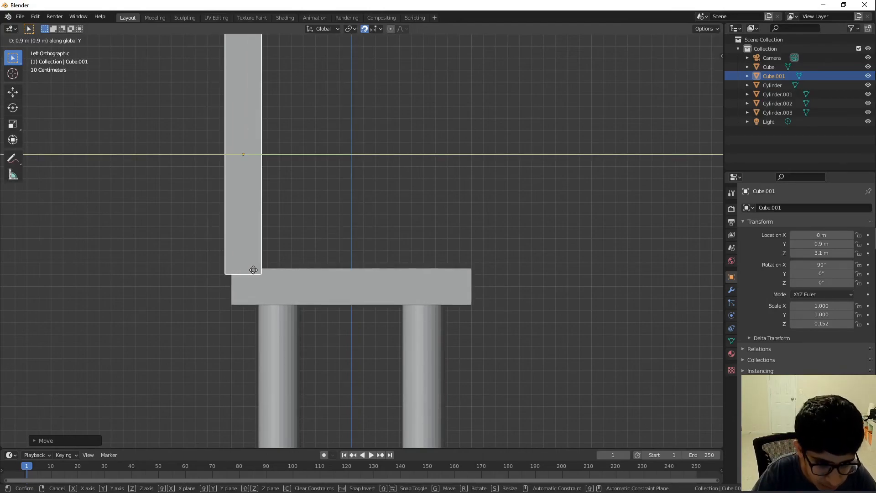
left_click(251, 270)
Deselect the backrest and examine from several angles how it sits on the chair's seat and legs.
middle_click_drag(251, 270, 205, 281)
scroll(205, 279, "down", 2)
left_click(514, 205)
middle_click_drag(361, 339, 334, 288)
middle_click_drag(327, 288, 516, 278)
scroll(515, 276, "down", 2)
scroll(515, 275, "up", 2)
middle_click_drag(415, 326, 430, 360)
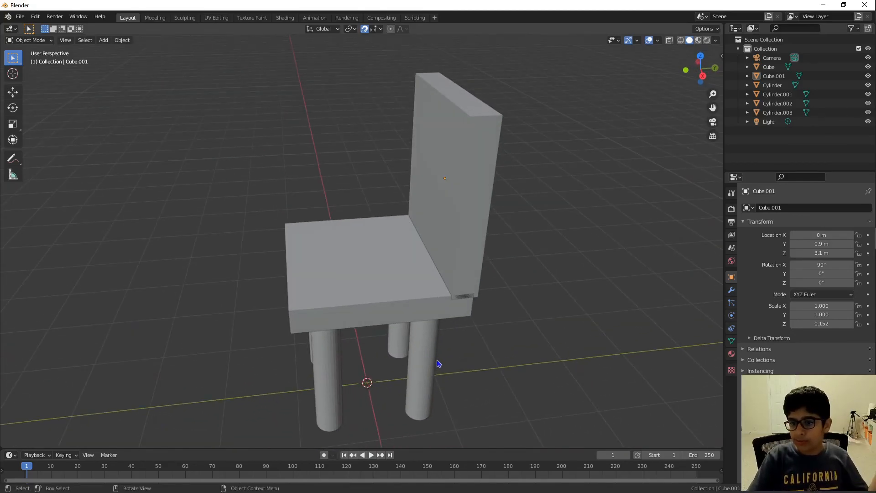